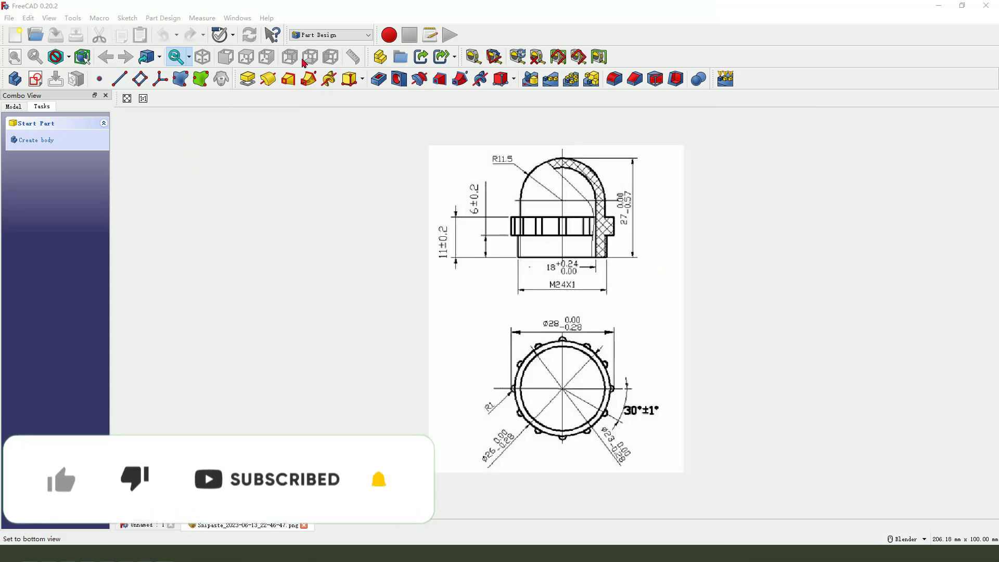
Create a new empty document and tile the open windows beside the reference drawing image.
{"action": "left_click", "coordinate": [15, 36]}
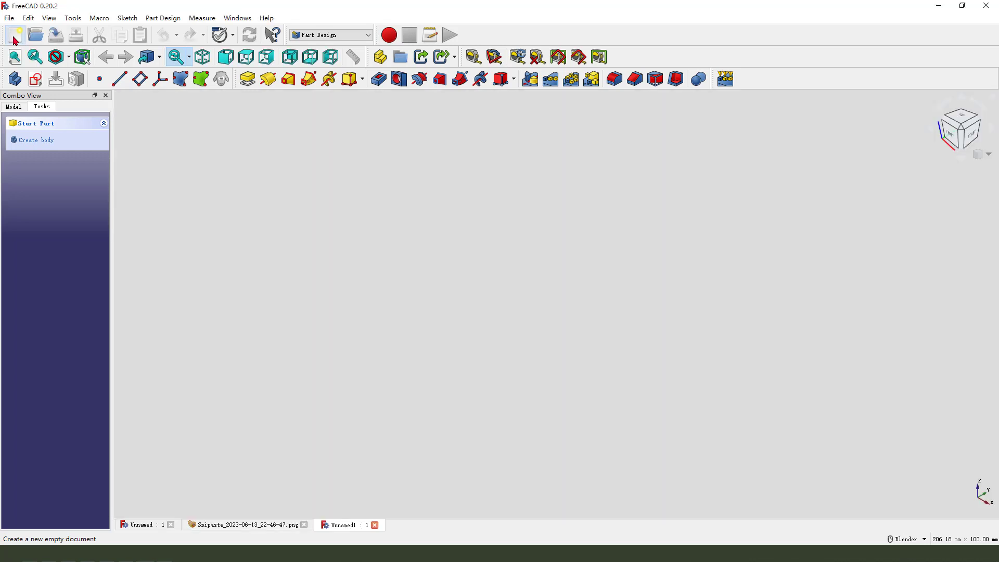
{"action": "left_click", "coordinate": [235, 18]}
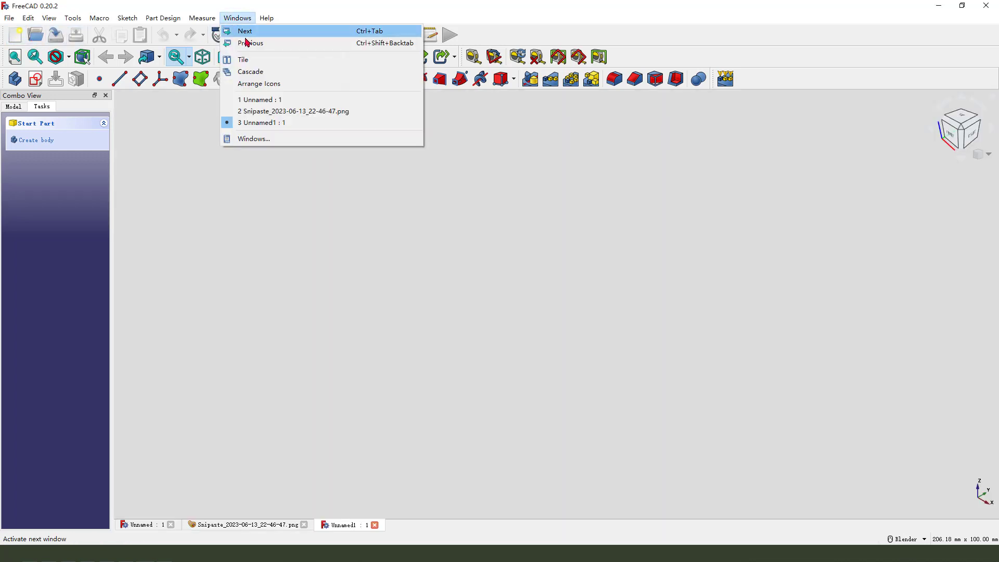
{"action": "left_click", "coordinate": [245, 58]}
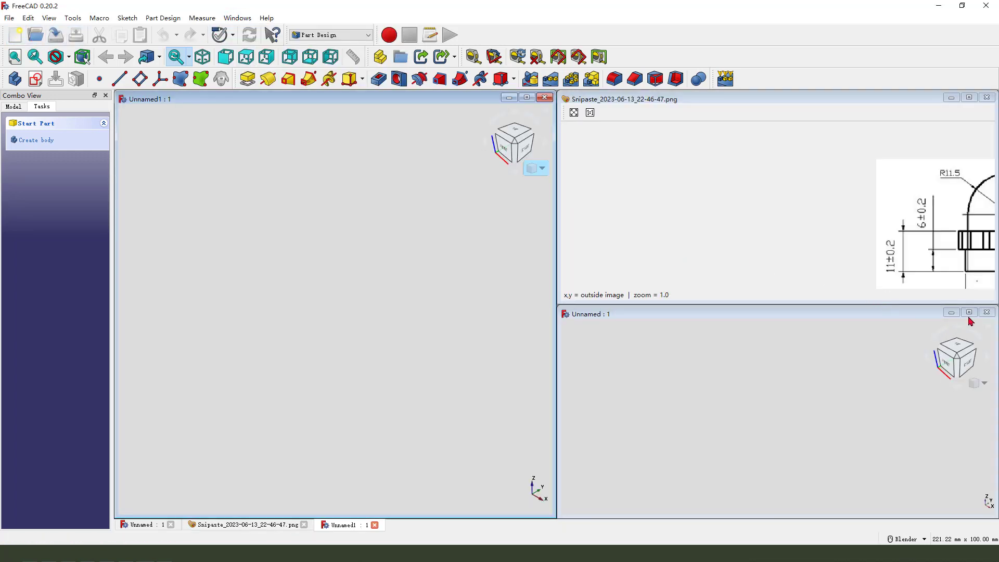
Close the other unnamed document and enlarge the reference drawing image view.
{"action": "left_click", "coordinate": [987, 313]}
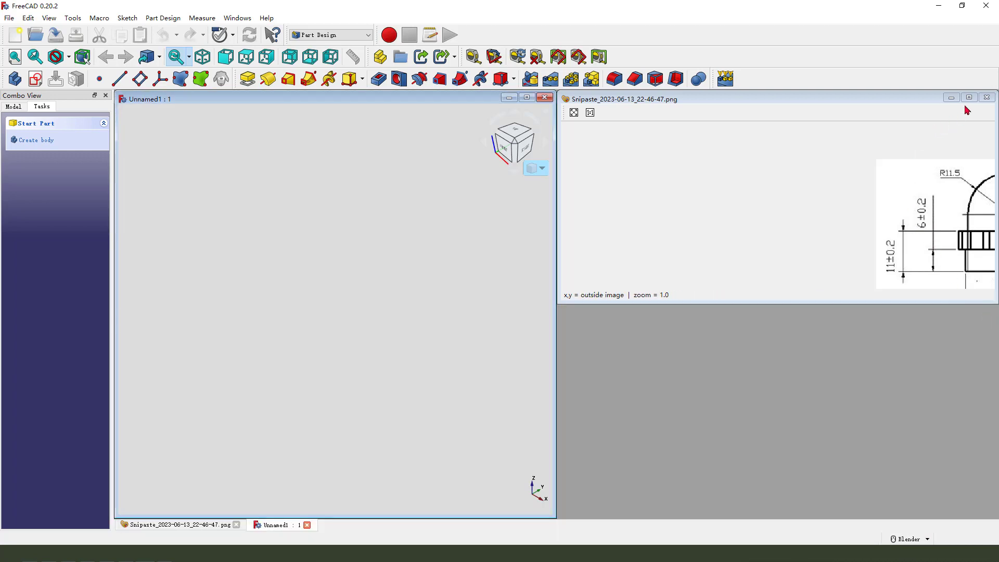
{"action": "left_click_drag", "start_coordinate": [901, 304], "coordinate": [885, 514]}
{"action": "mouse_move", "coordinate": [955, 312]}
{"action": "middle_mouse_down"}
{"action": "mouse_move", "coordinate": [681, 345]}
{"action": "mouse_move", "coordinate": [649, 296]}
{"action": "mouse_move", "coordinate": [732, 286]}
{"action": "middle_mouse_up"}
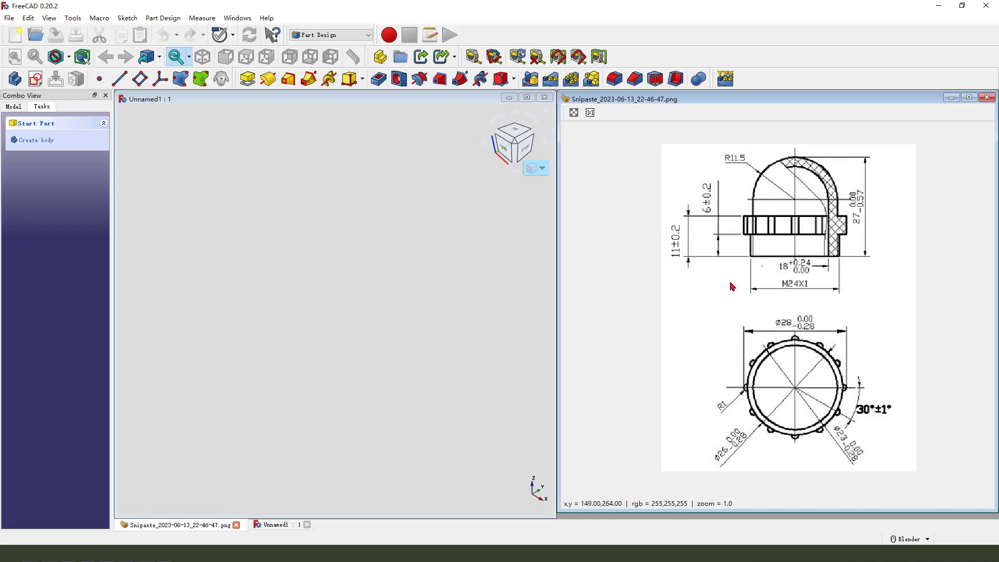
Create a body and start a new sketch on the XZ plane.
{"action": "left_click", "coordinate": [15, 78]}
{"action": "left_click", "coordinate": [36, 80]}
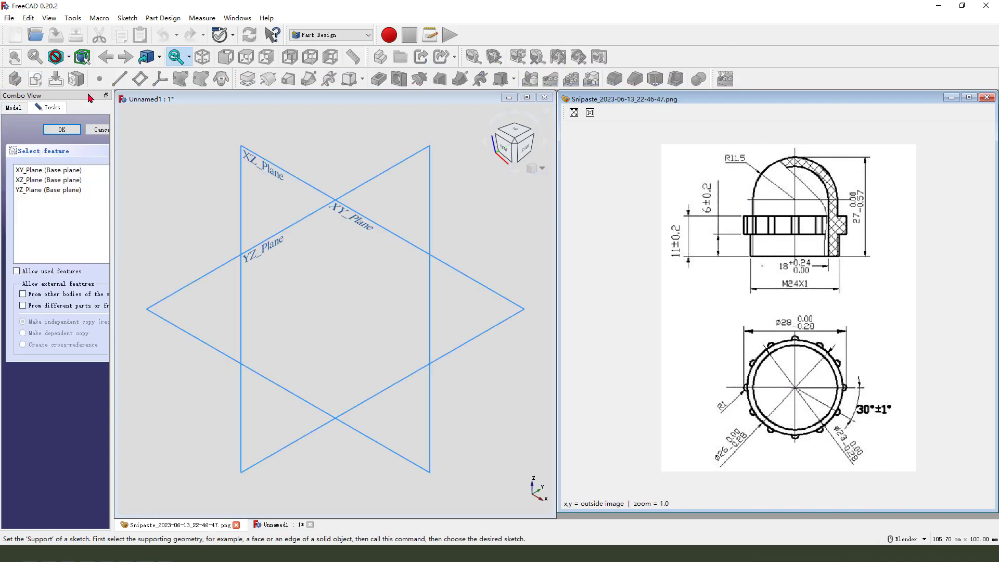
{"action": "middle_click_drag", "start_coordinate": [412, 319], "coordinate": [422, 325]}
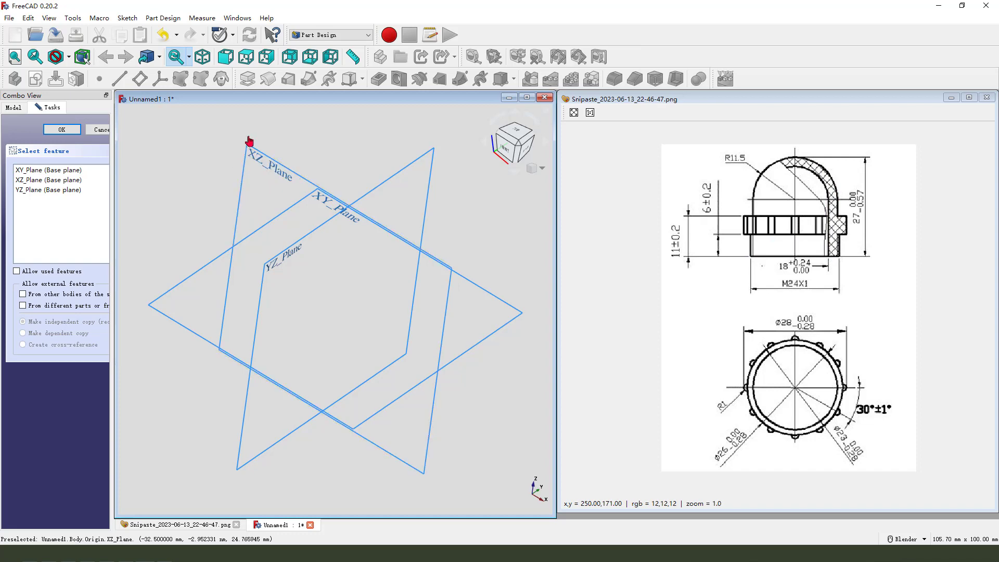
{"action": "left_click_drag", "start_coordinate": [220, 142], "coordinate": [243, 166]}
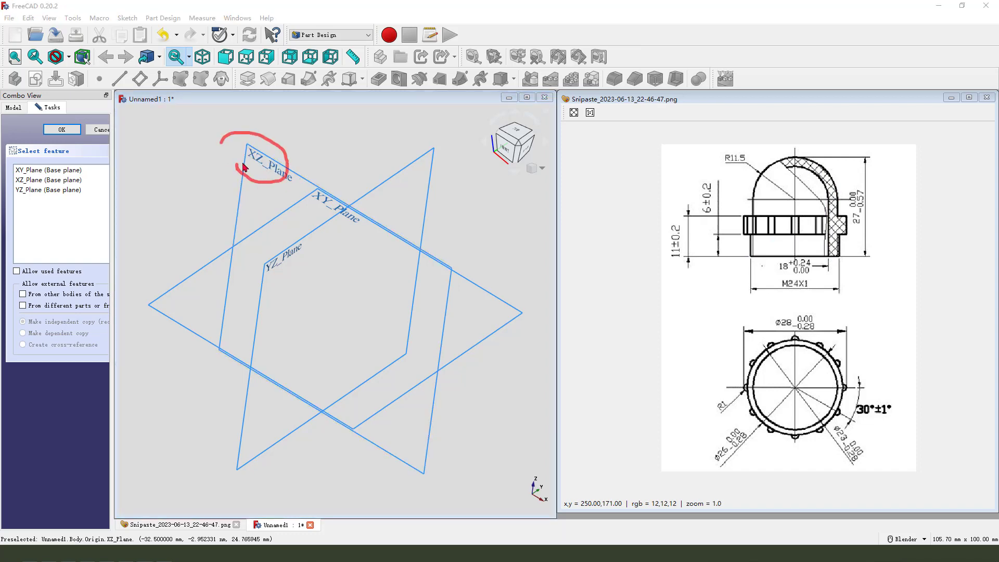
{"action": "key", "text": "Escape"}
{"action": "left_click", "coordinate": [289, 171]}
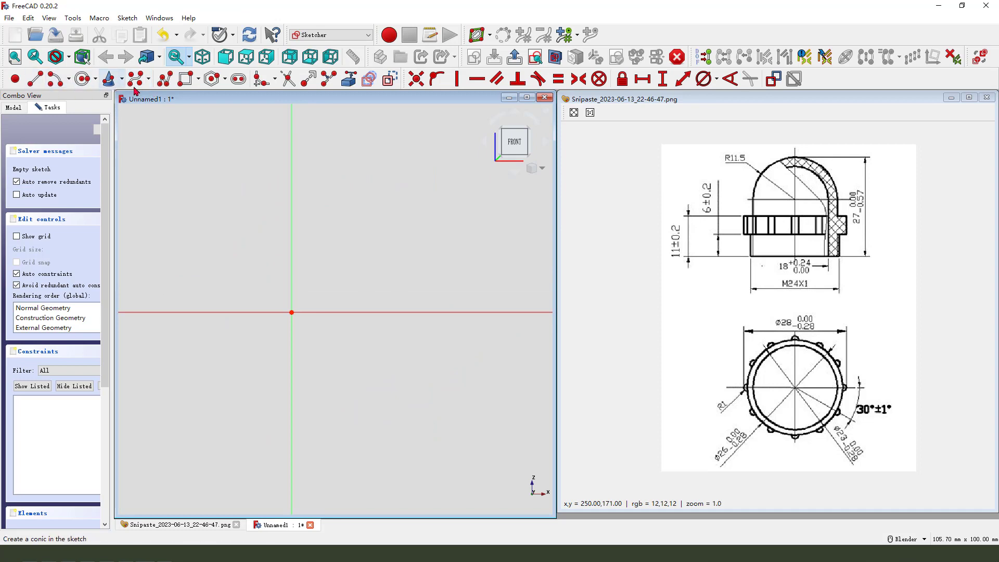
Draw the stepped outer profile as a polyline of connected vertical and horizontal segments right of the vertical axis.
{"action": "left_click", "coordinate": [165, 78]}
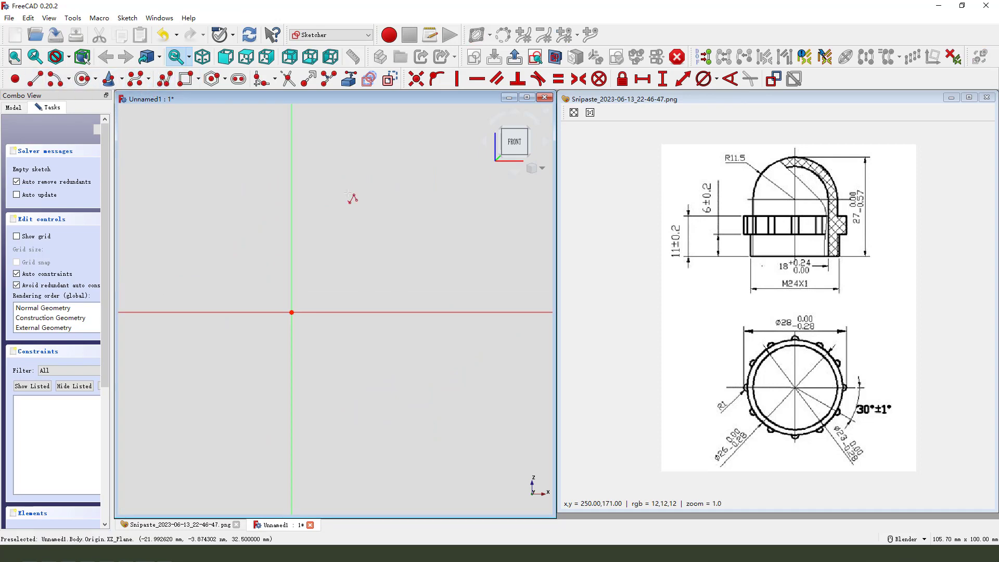
{"action": "left_click", "coordinate": [379, 312]}
{"action": "left_click", "coordinate": [419, 312]}
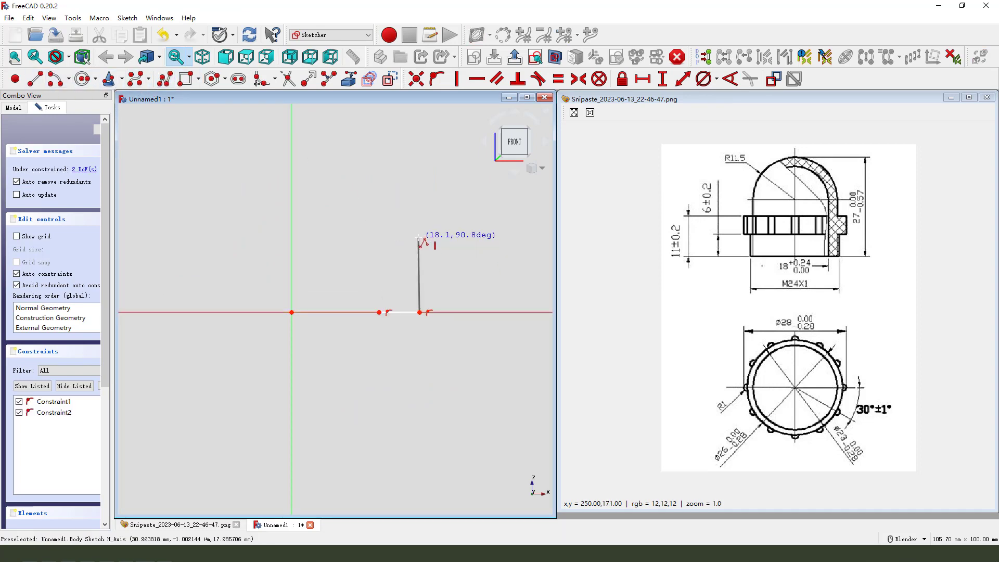
{"action": "left_click", "coordinate": [420, 238]}
{"action": "left_click", "coordinate": [438, 237]}
{"action": "left_click", "coordinate": [438, 198]}
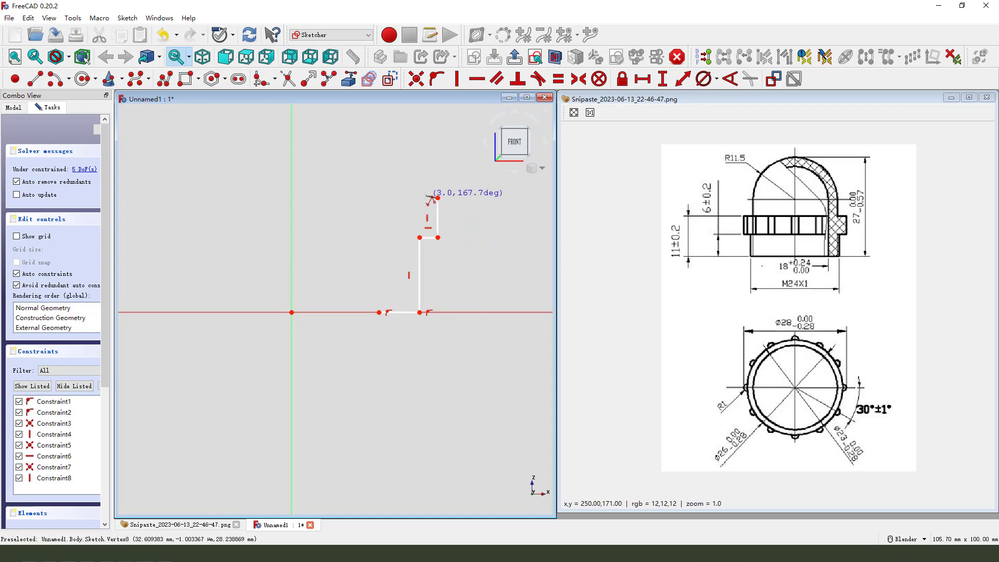
{"action": "left_click", "coordinate": [417, 198]}
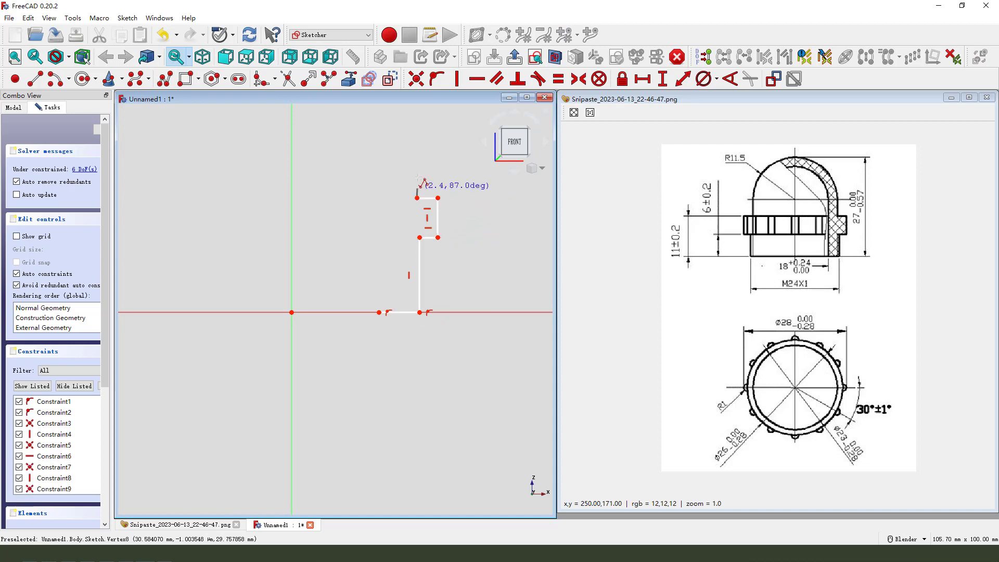
{"action": "left_click", "coordinate": [417, 158]}
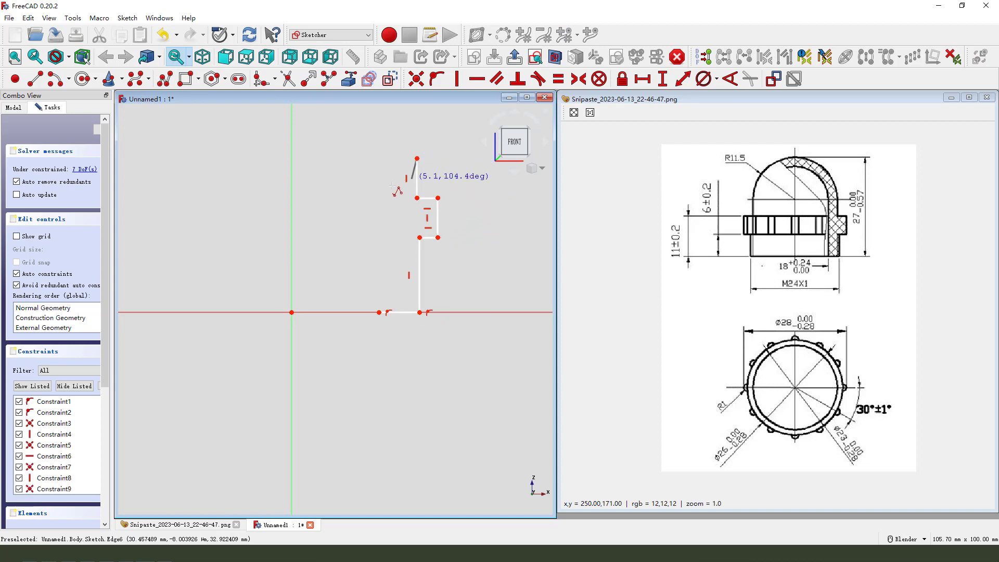
Draw a three-point arc from the top of the profile to the vertical axis.
{"action": "left_click", "coordinate": [69, 81]}
{"action": "left_click", "coordinate": [82, 111]}
{"action": "scroll", "coordinate": [390, 210], "scroll_direction": "down", "scroll_amount": 2}
{"action": "left_click", "coordinate": [407, 176]}
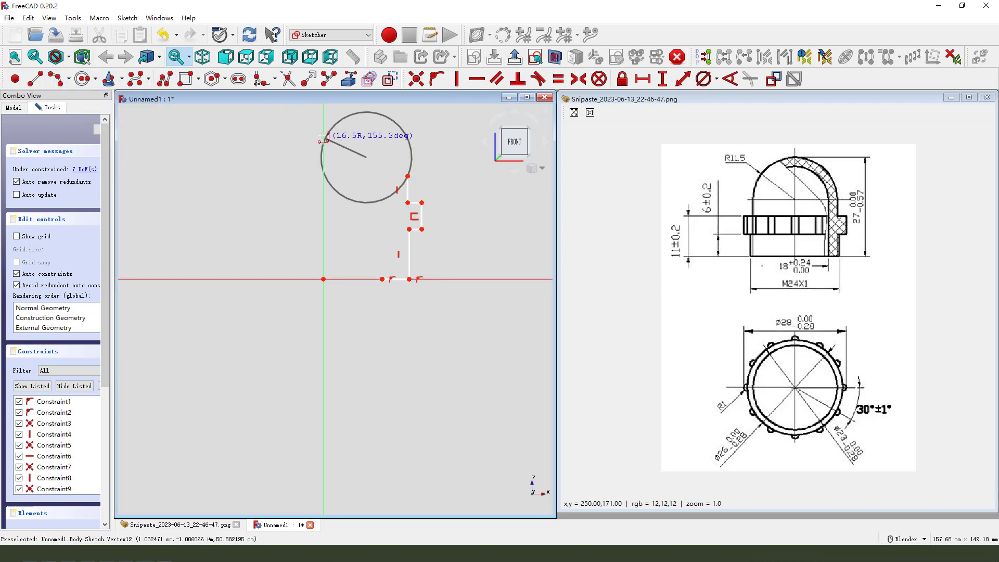
{"action": "left_click", "coordinate": [323, 133]}
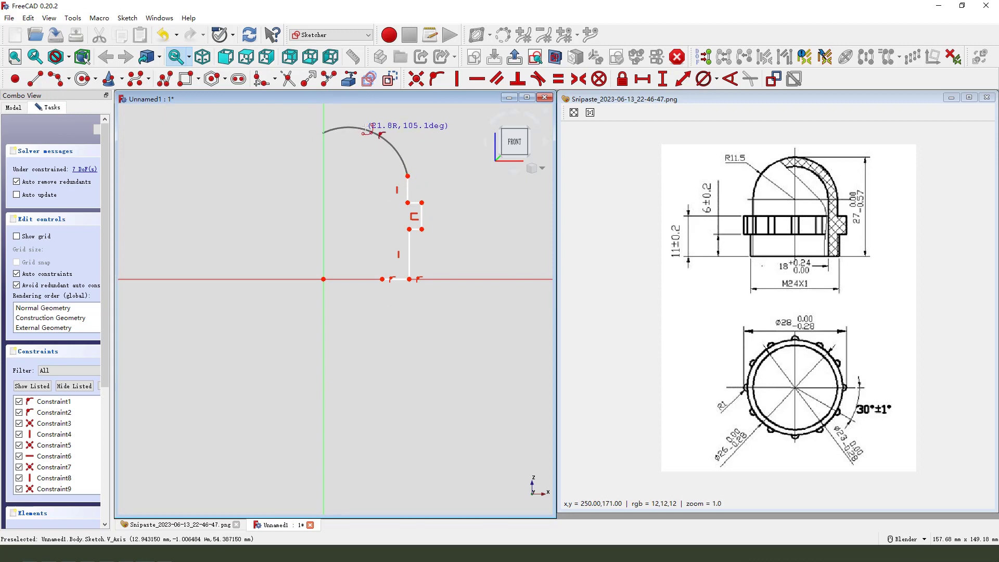
{"action": "left_click", "coordinate": [361, 129]}
Constrain the outer arc's center onto the vertical axis.
{"action": "scroll", "coordinate": [407, 186], "scroll_direction": "up", "scroll_amount": 1}
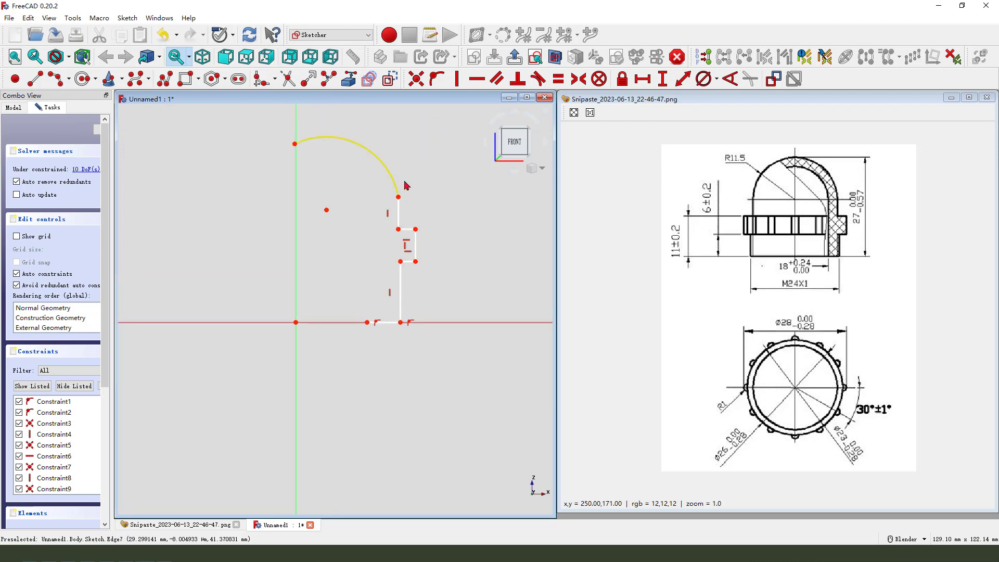
{"action": "left_click", "coordinate": [326, 211]}
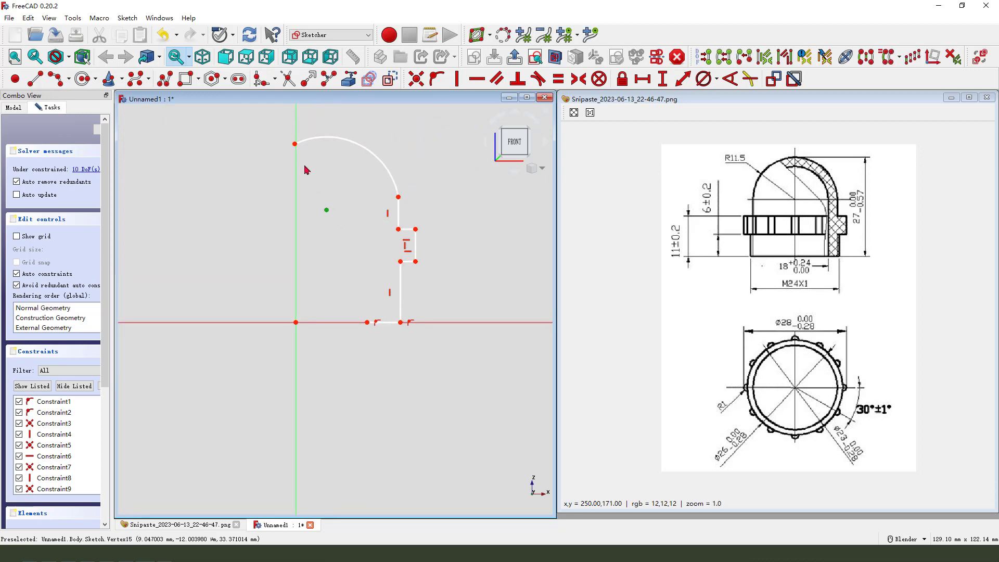
{"action": "left_click", "coordinate": [296, 165]}
{"action": "left_click", "coordinate": [437, 79]}
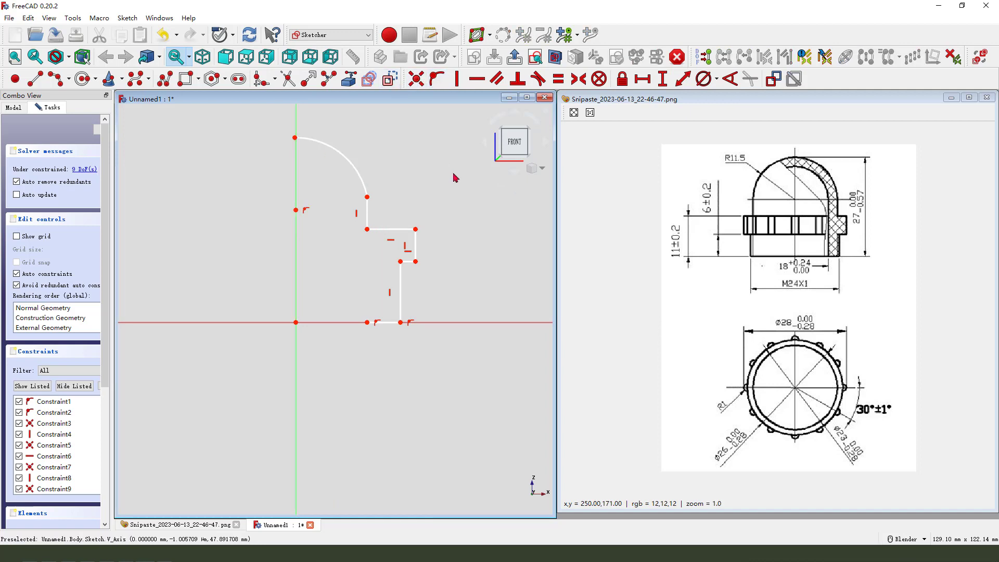
Make the outer arc tangent to the upper vertical line of the profile.
{"action": "left_click", "coordinate": [366, 185]}
{"action": "left_click", "coordinate": [367, 216]}
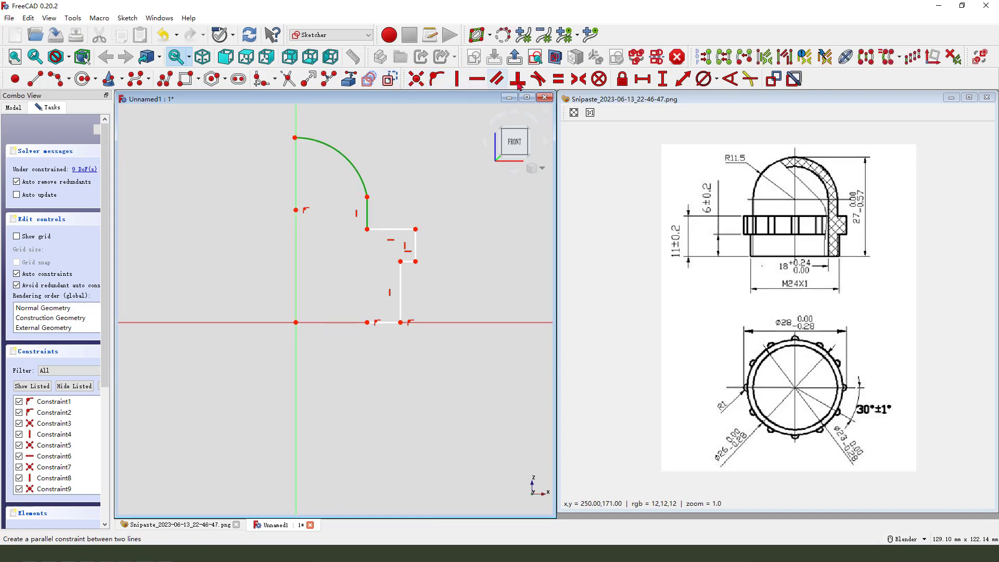
{"action": "left_click", "coordinate": [538, 79]}
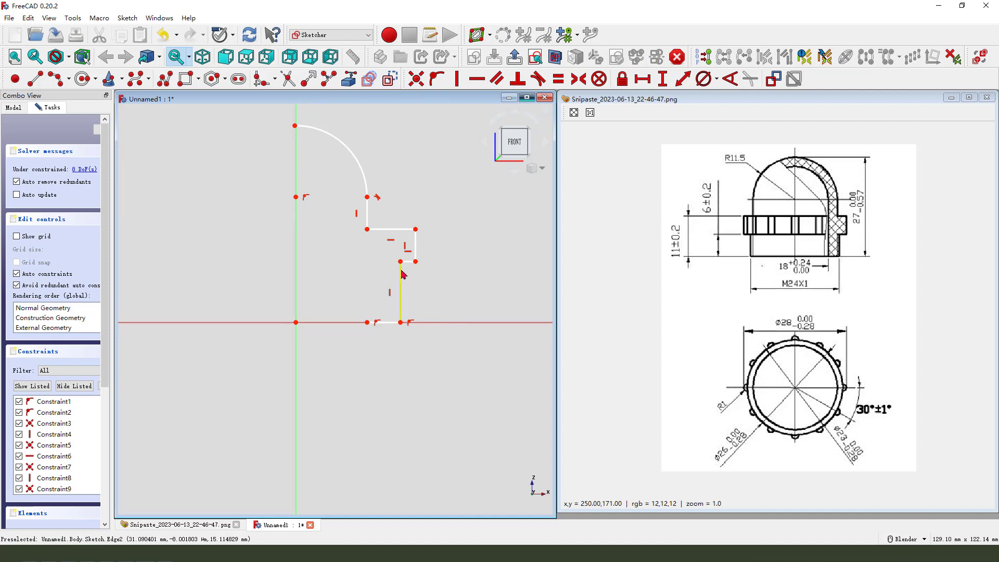
Move the lower vertical segment inward and constrain it vertically aligned with the upper vertical segment.
{"action": "left_click_drag", "start_coordinate": [401, 275], "coordinate": [378, 318]}
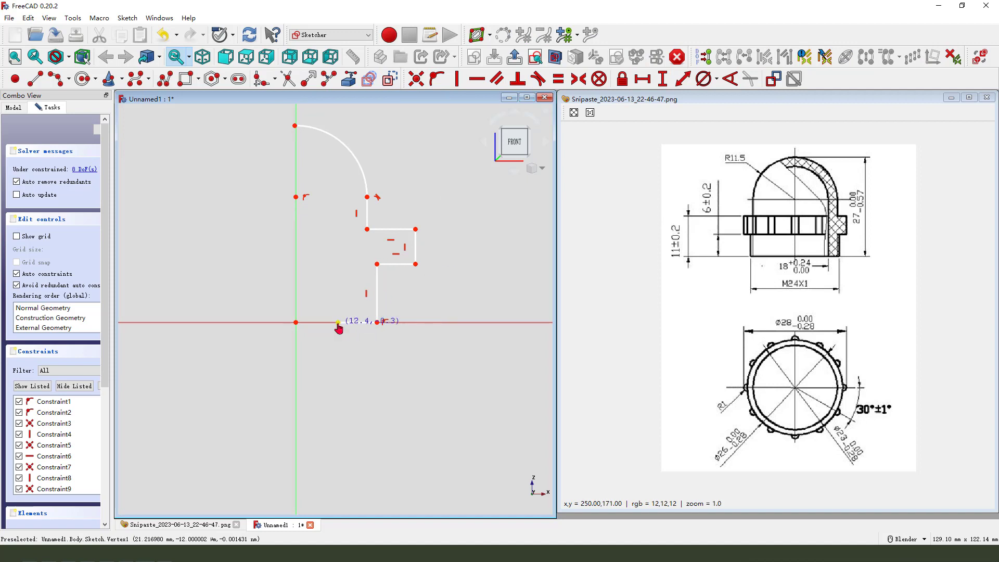
{"action": "left_click", "coordinate": [378, 264]}
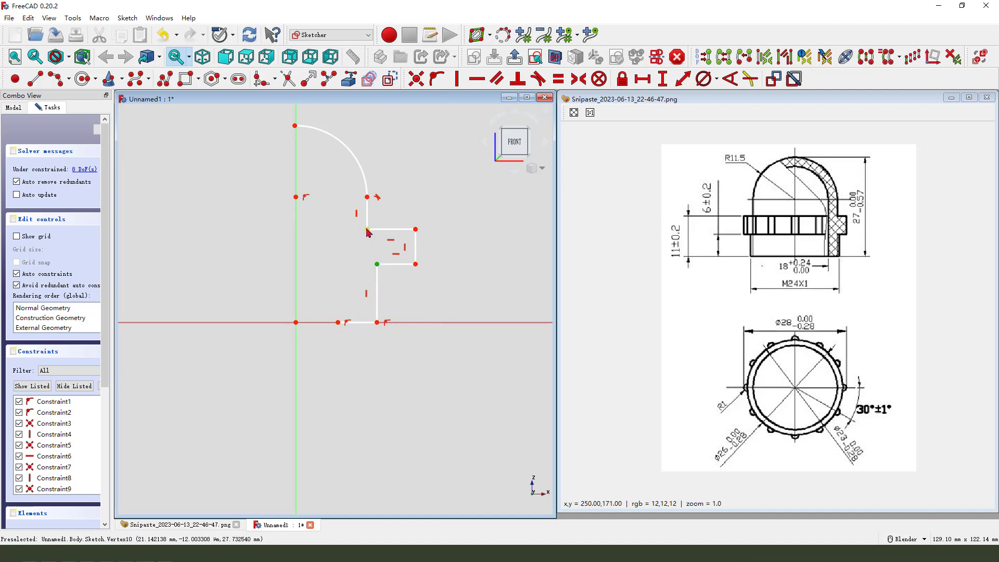
{"action": "left_click", "coordinate": [457, 79]}
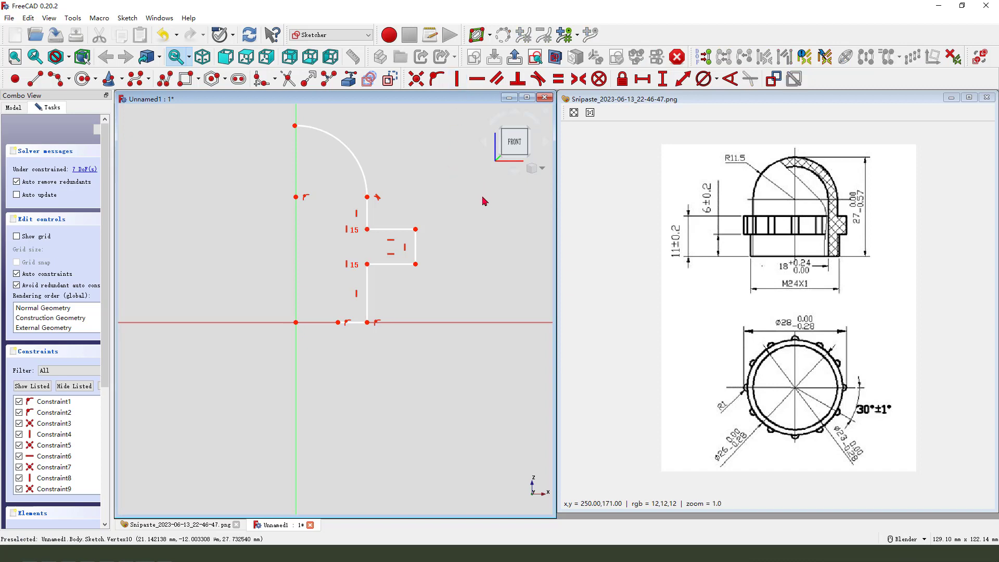
Draw an inner vertical line from the base upward and a three-point inner arc up to the vertical axis.
{"action": "left_click", "coordinate": [35, 80]}
{"action": "left_click", "coordinate": [338, 323]}
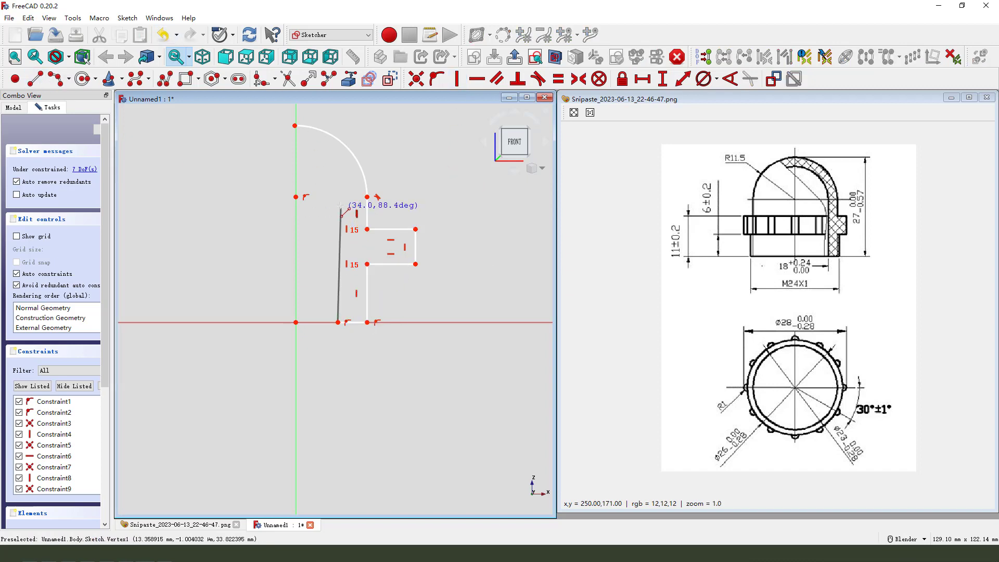
{"action": "left_click", "coordinate": [338, 199]}
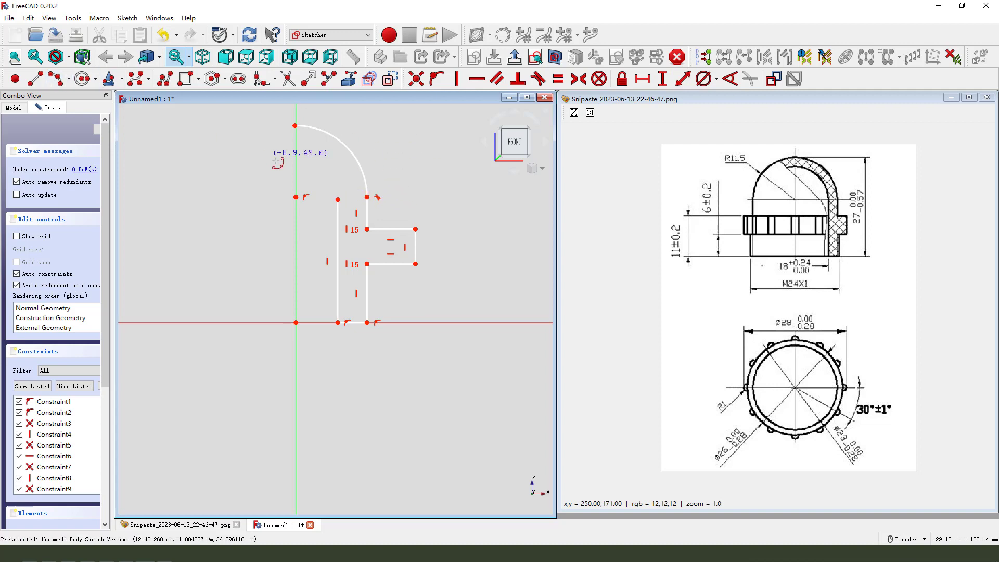
{"action": "left_click", "coordinate": [337, 199]}
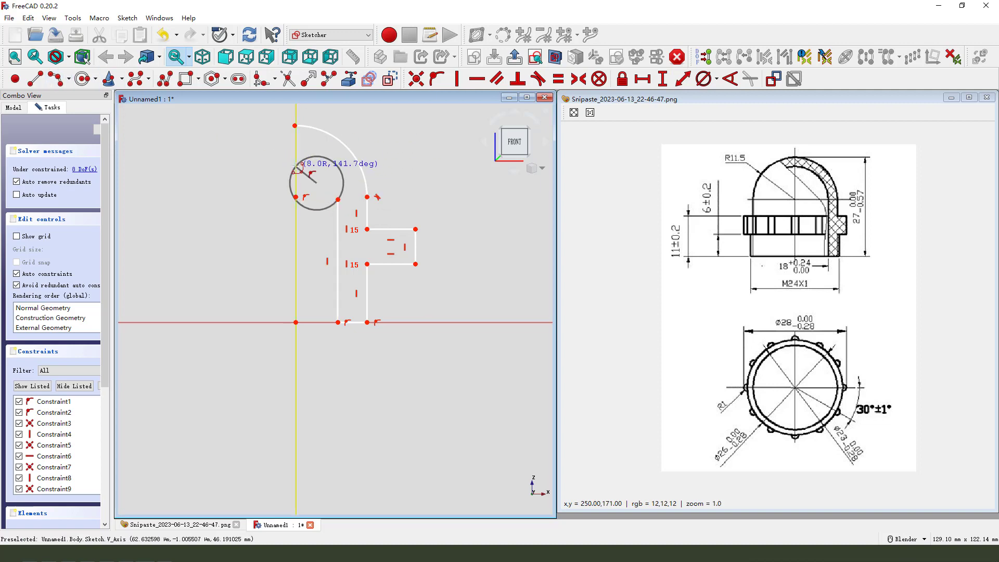
{"action": "left_click", "coordinate": [295, 167]}
{"action": "left_click", "coordinate": [327, 178]}
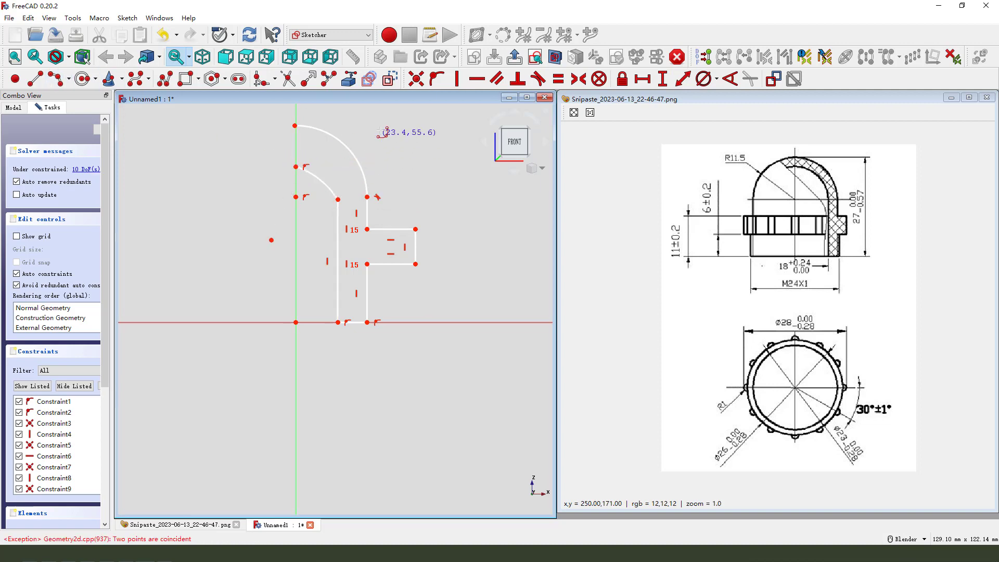
{"action": "left_click", "coordinate": [42, 80]}
{"action": "left_click", "coordinate": [263, 122]}
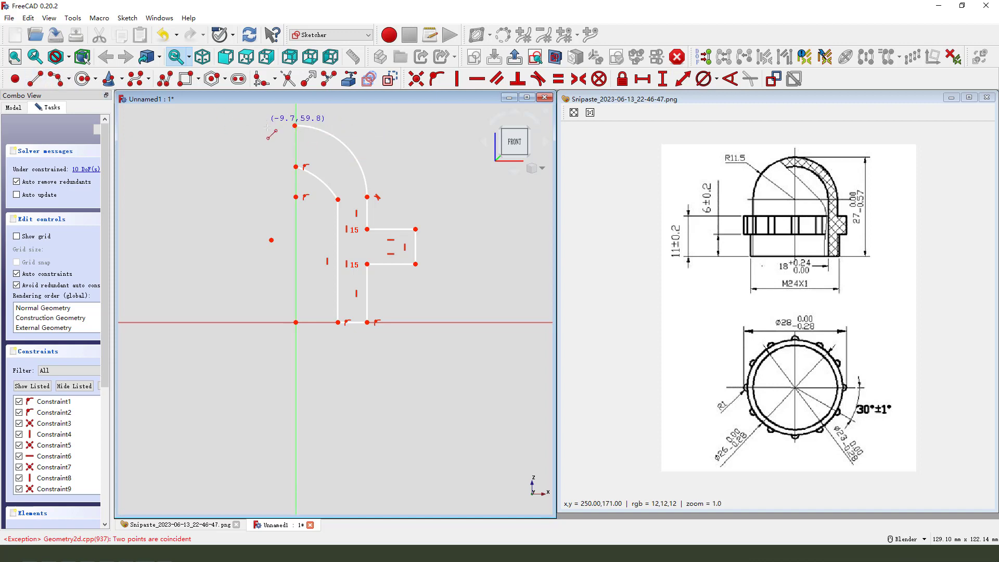
{"action": "left_click", "coordinate": [296, 166]}
{"action": "right_click", "coordinate": [302, 150]}
Select the points at the top of the vertical axis and apply a coincident constraint.
{"action": "left_click_drag", "start_coordinate": [239, 113], "coordinate": [315, 155]}
{"action": "left_click", "coordinate": [415, 79]}
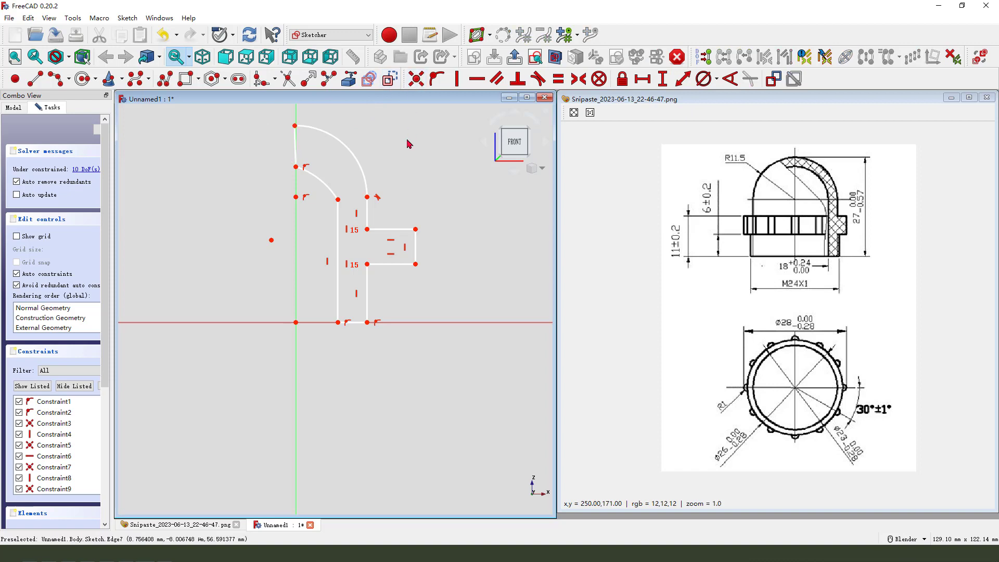
Make the inner arc tangent to the inner vertical line.
{"action": "left_click", "coordinate": [333, 195]}
{"action": "left_click", "coordinate": [339, 213]}
{"action": "left_click", "coordinate": [538, 79]}
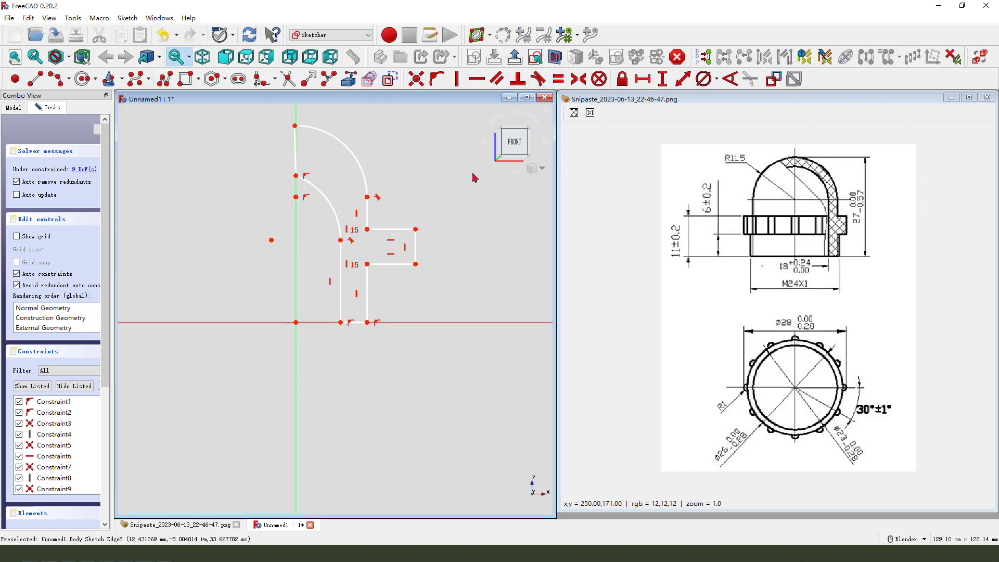
Constrain the inner arc's center onto the vertical axis.
{"action": "left_click_drag", "start_coordinate": [341, 240], "coordinate": [344, 211]}
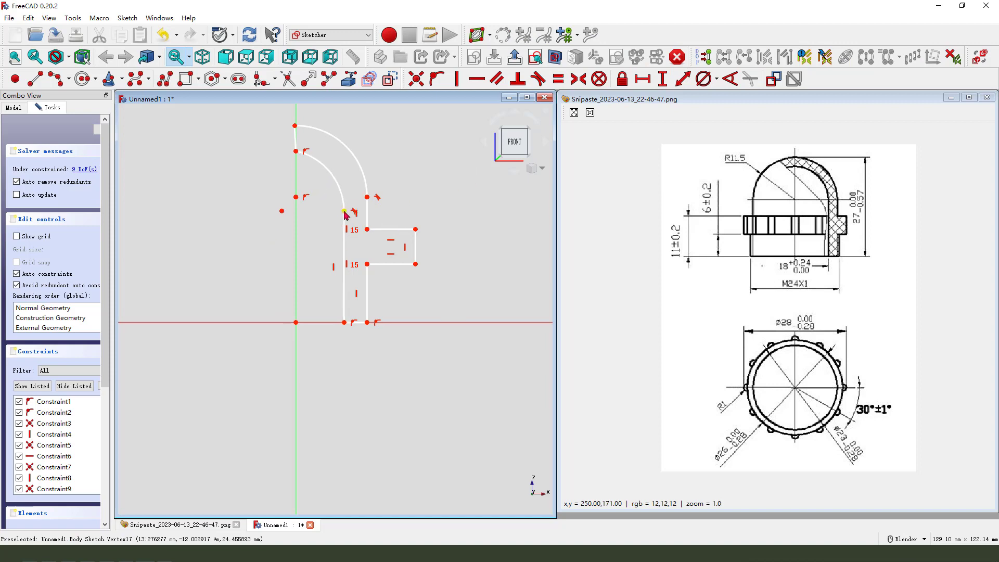
{"action": "left_click", "coordinate": [281, 211]}
{"action": "left_click", "coordinate": [295, 214]}
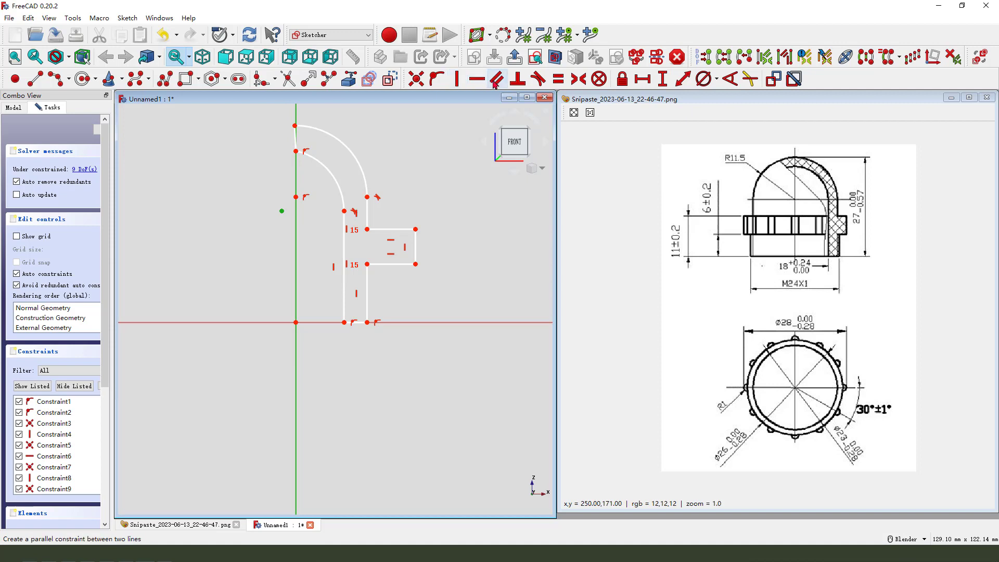
{"action": "left_click", "coordinate": [436, 78]}
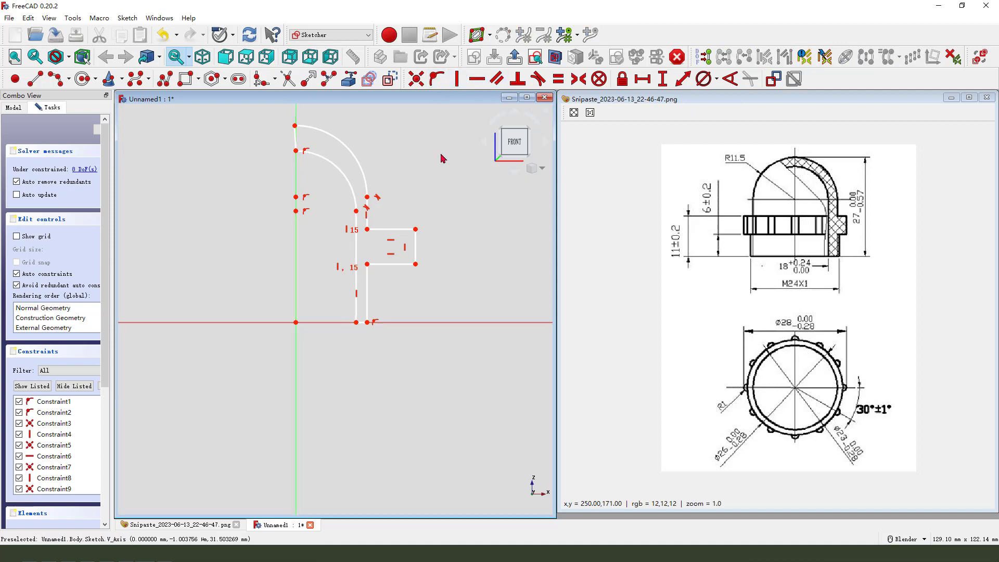
Constrain the lower ends of the inner and outer arcs to be horizontally aligned.
{"action": "left_click", "coordinate": [356, 210]}
{"action": "left_click", "coordinate": [367, 197]}
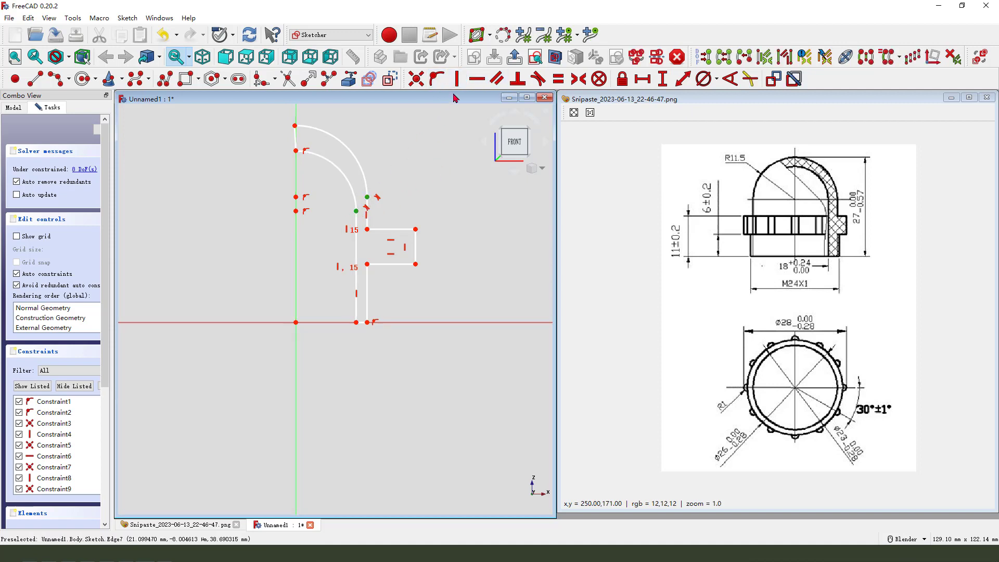
{"action": "left_click", "coordinate": [477, 79]}
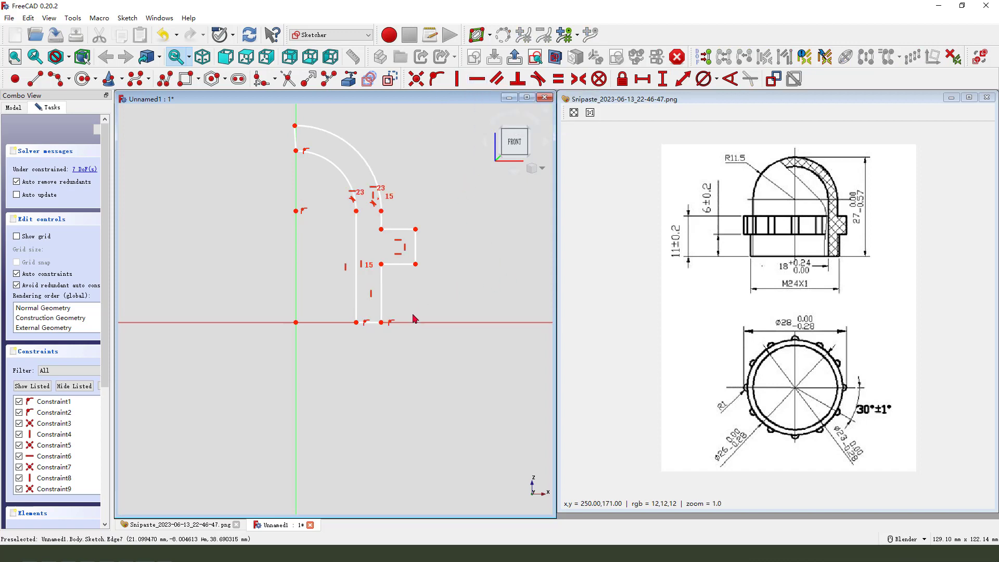
Set the horizontal distance from the origin to the inner wall's bottom point to 9 mm.
{"action": "left_click", "coordinate": [356, 323]}
{"action": "left_click", "coordinate": [296, 322]}
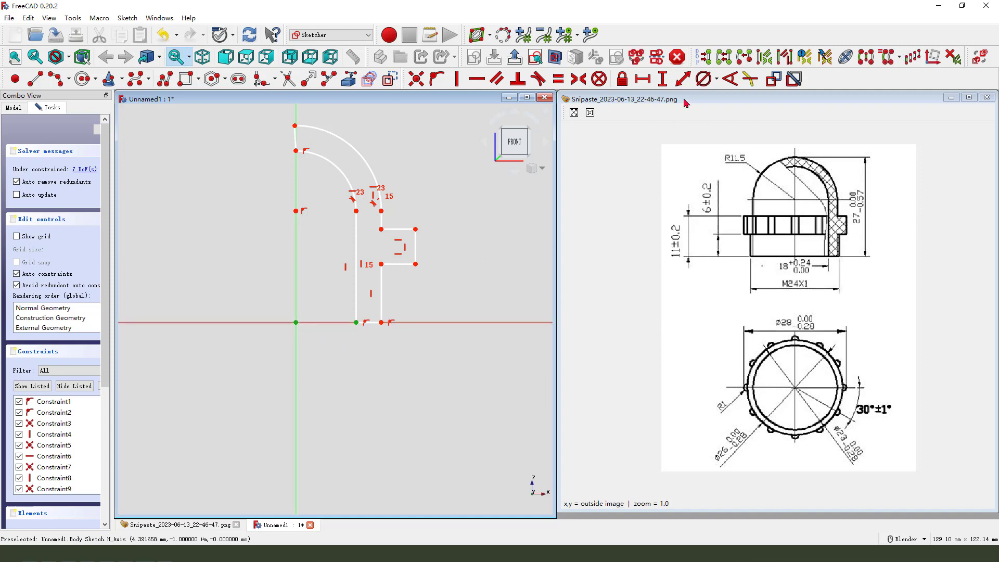
{"action": "left_click", "coordinate": [642, 79]}
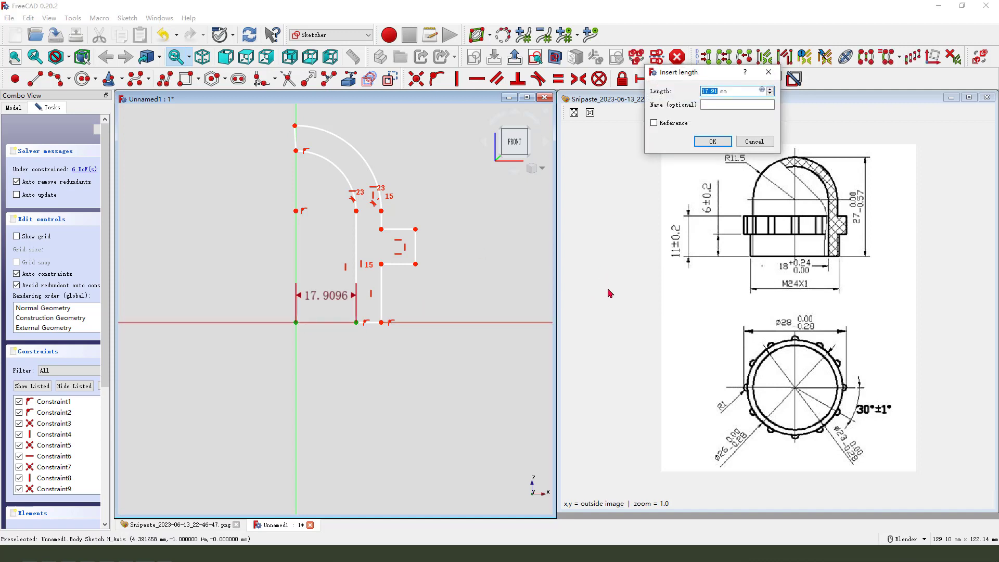
{"action": "key", "text": "Return"}
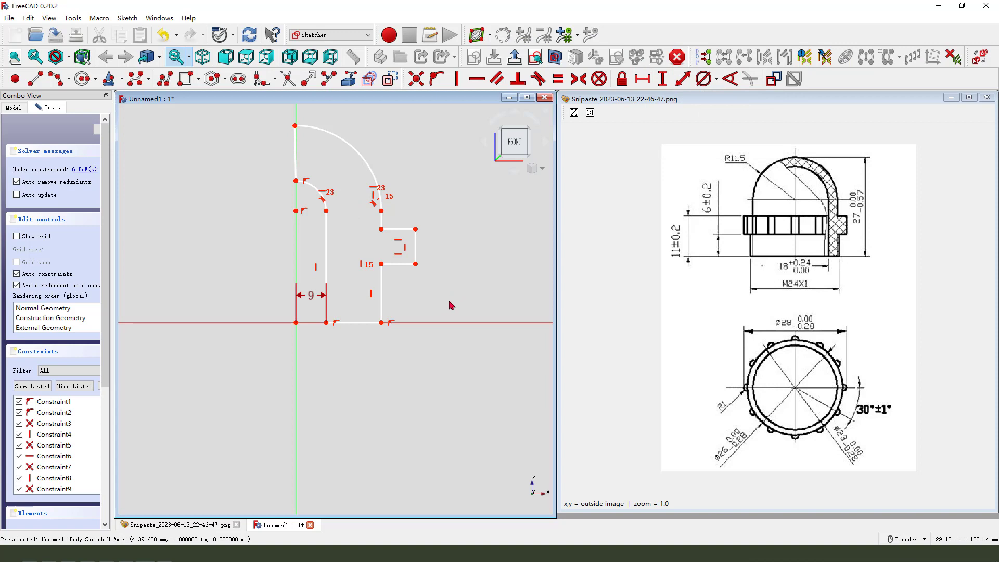
{"action": "left_click", "coordinate": [295, 322]}
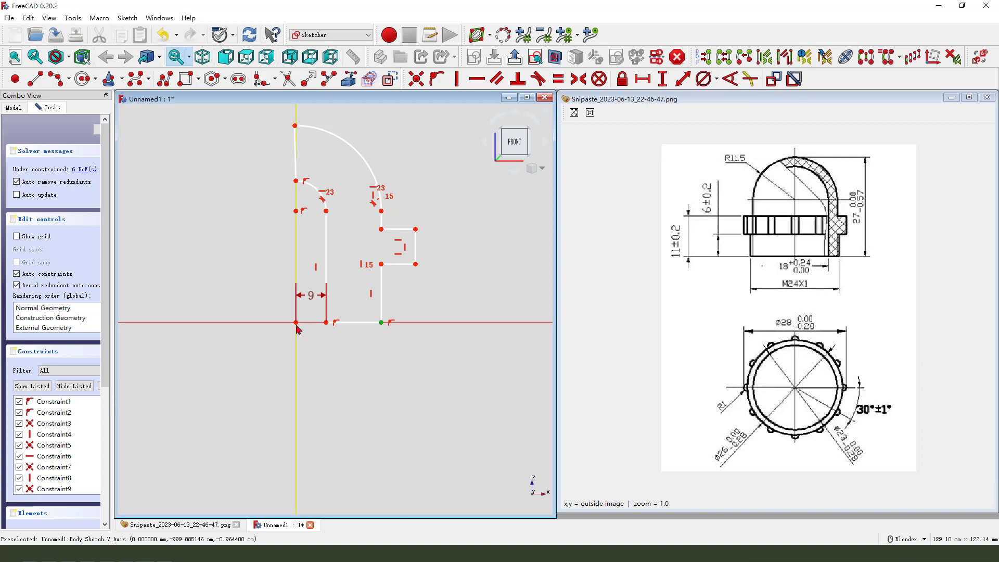
{"action": "left_click", "coordinate": [644, 83]}
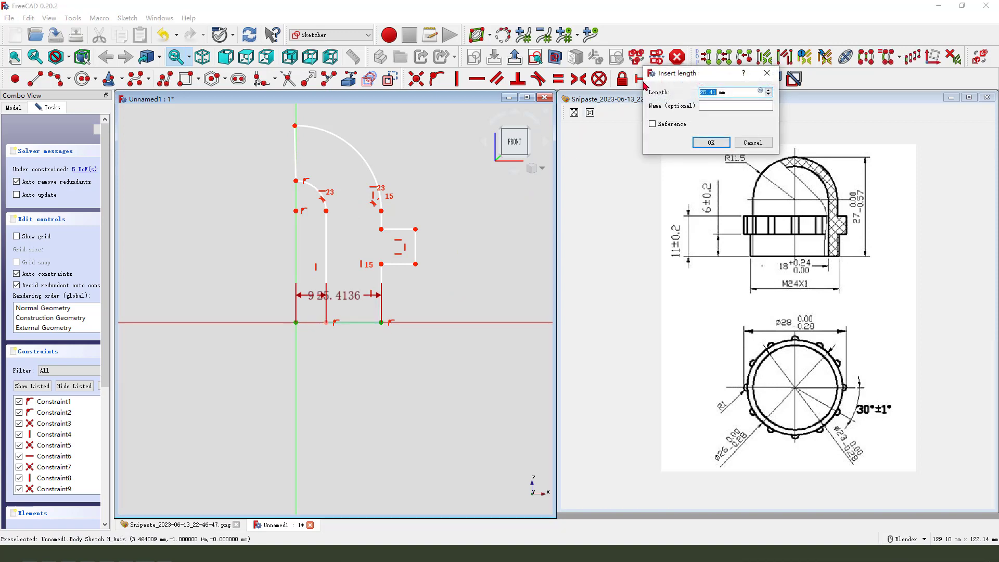
{"action": "key", "text": "Return"}
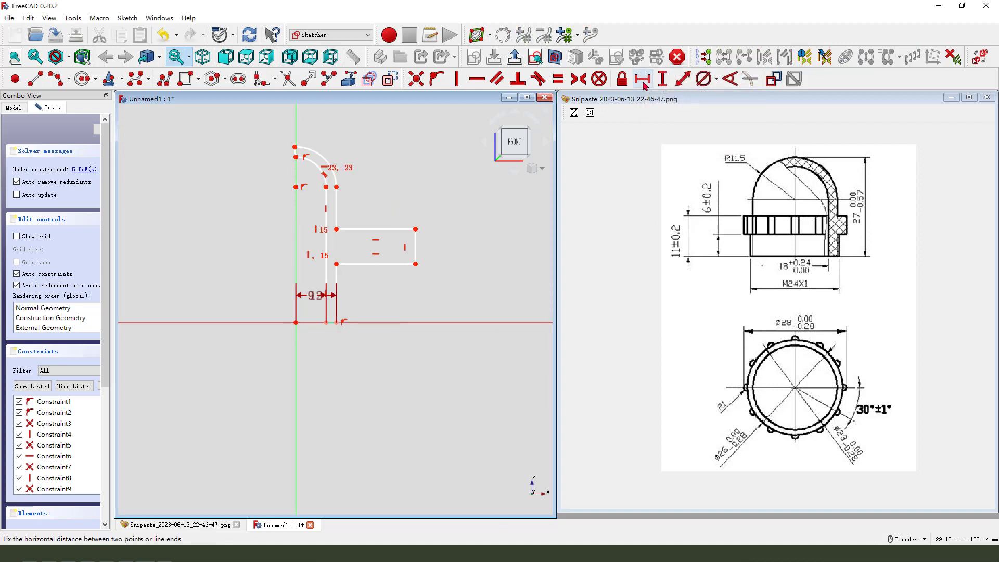
{"action": "middle_click", "coordinate": [532, 293]}
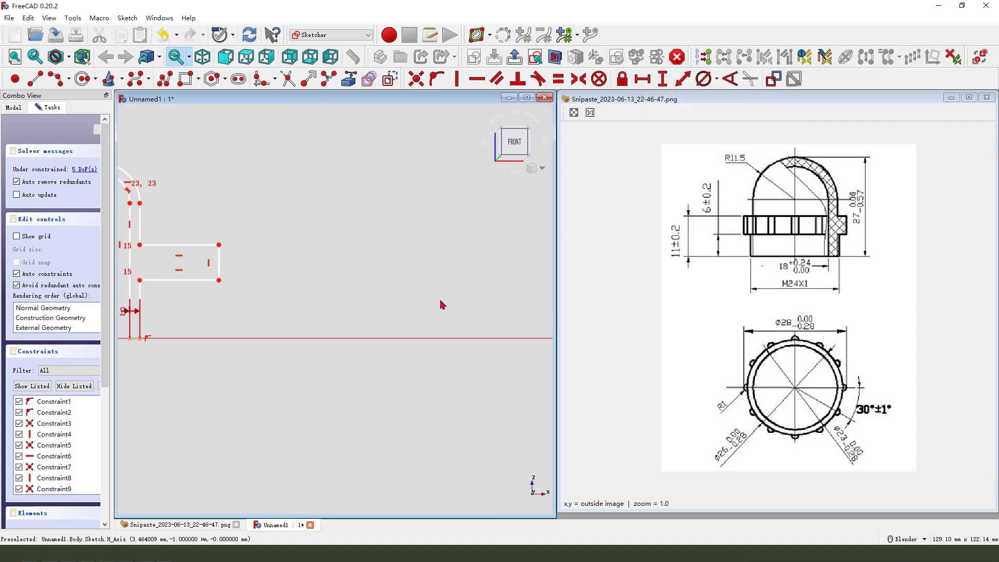
{"action": "scroll", "coordinate": [441, 304], "scroll_direction": "down", "scroll_amount": 2}
{"action": "scroll", "coordinate": [184, 257], "scroll_direction": "up", "scroll_amount": 3}
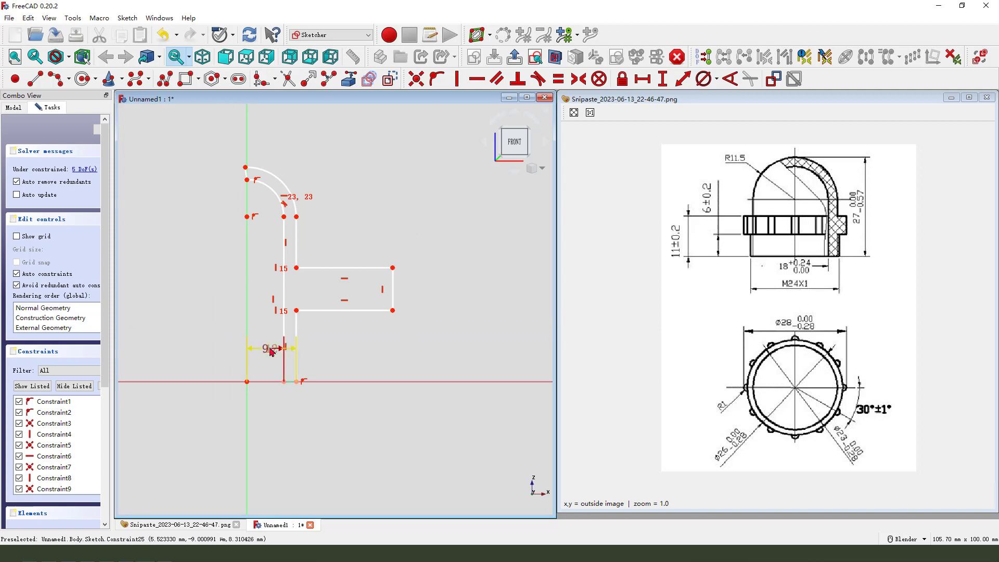
{"action": "left_click_drag", "start_coordinate": [265, 351], "coordinate": [280, 394]}
{"action": "key", "text": "Delete"}
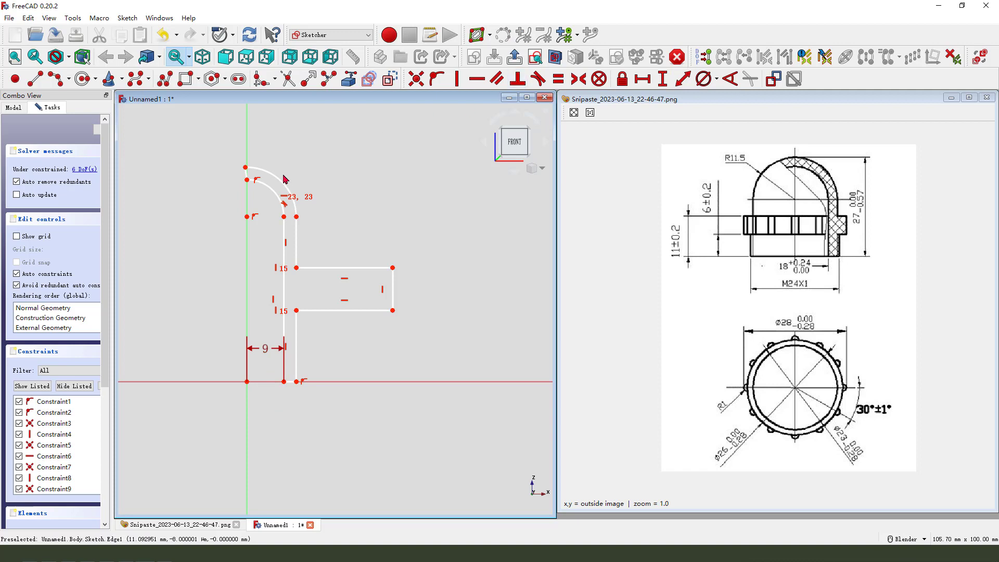
Make the short top segment joining the two arc tops vertical.
{"action": "scroll", "coordinate": [244, 174], "scroll_direction": "up", "scroll_amount": 3}
{"action": "left_click", "coordinate": [241, 177]}
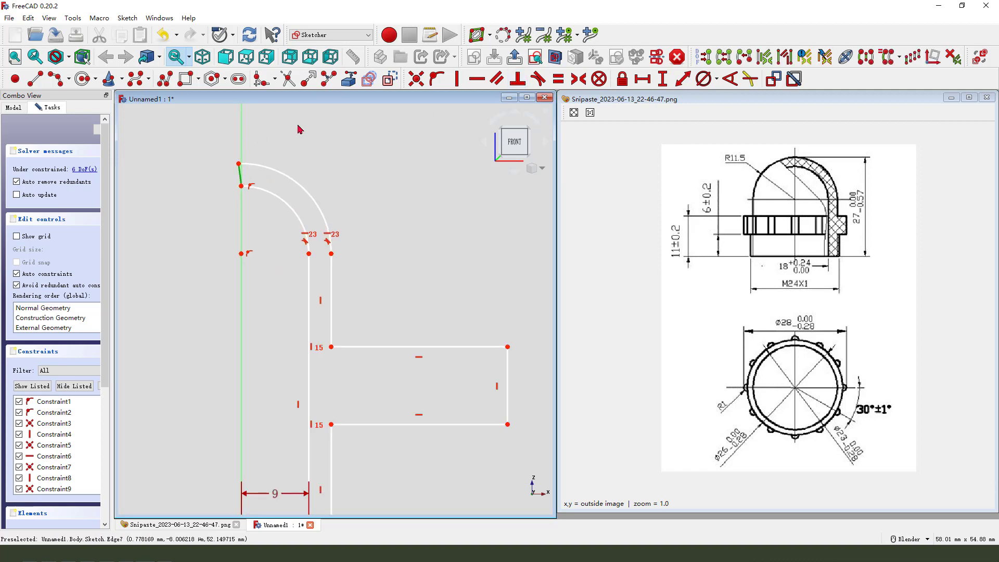
{"action": "left_click", "coordinate": [456, 78]}
Set the outer arc's radius to 11.5 mm.
{"action": "left_click", "coordinate": [314, 201]}
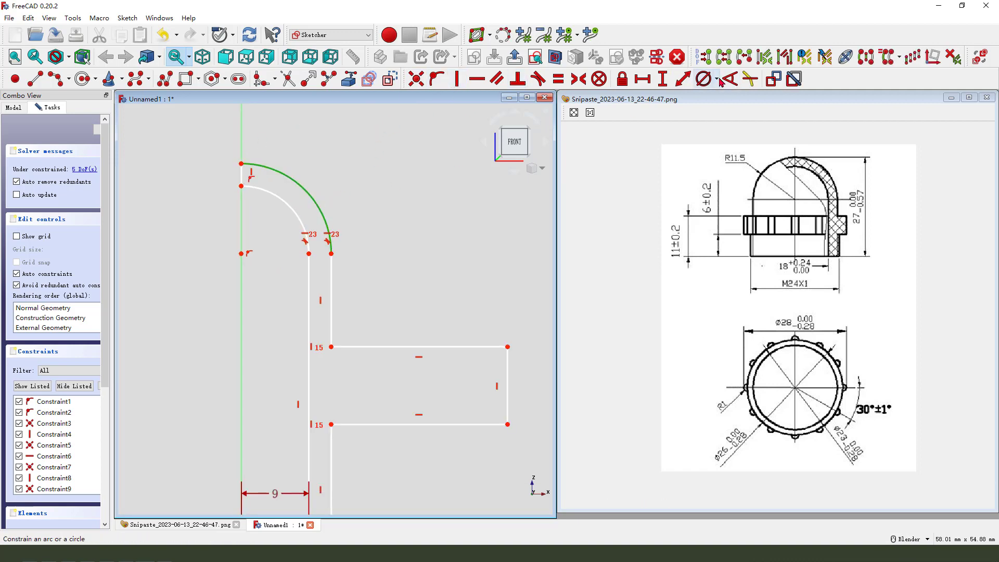
{"action": "left_click", "coordinate": [717, 78]}
{"action": "left_click", "coordinate": [720, 99]}
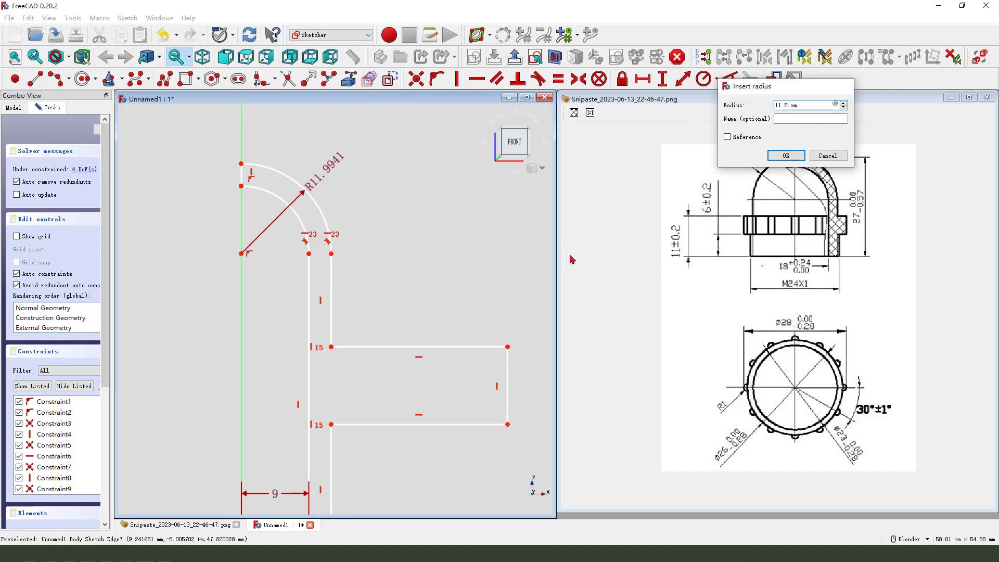
{"action": "key", "text": "Return"}
Set the length of the outer wall's lower vertical segment to 6 mm.
{"action": "scroll", "coordinate": [432, 203], "scroll_direction": "down", "scroll_amount": 2}
{"action": "scroll", "coordinate": [326, 249], "scroll_direction": "down", "scroll_amount": 1}
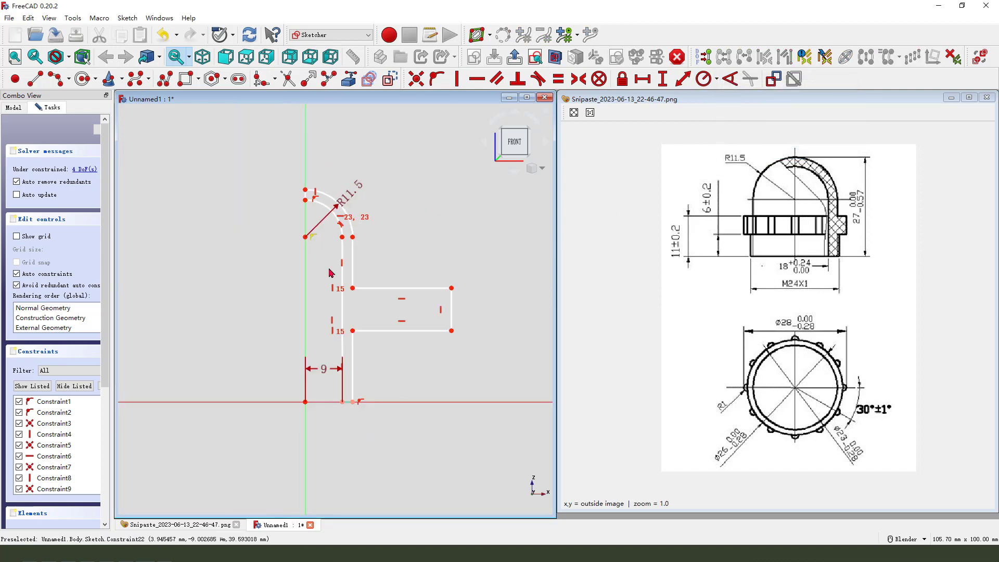
{"action": "scroll", "coordinate": [322, 365], "scroll_direction": "up", "scroll_amount": 1}
{"action": "left_click_drag", "start_coordinate": [323, 377], "coordinate": [323, 456]}
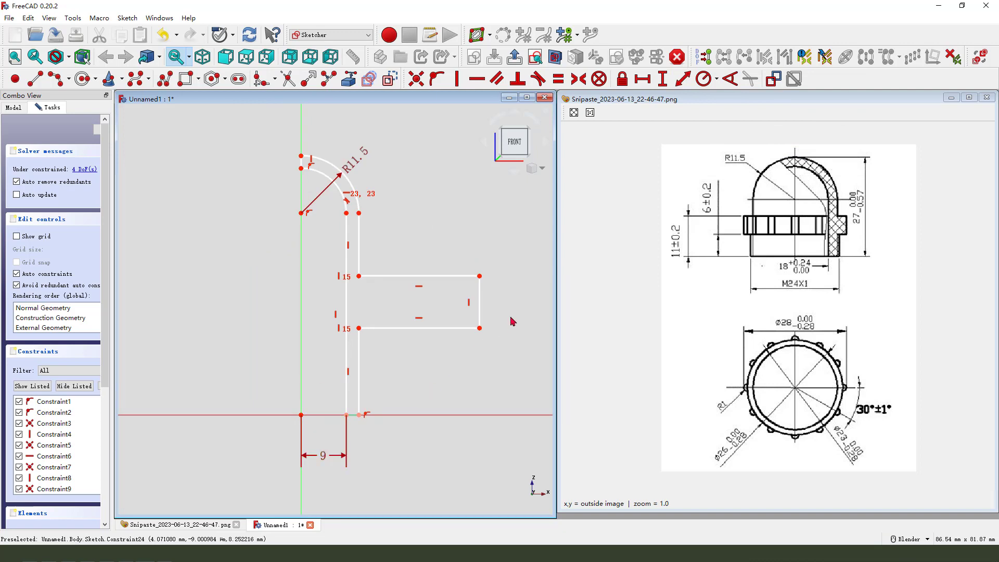
{"action": "left_click", "coordinate": [359, 364]}
{"action": "left_click", "coordinate": [663, 79]}
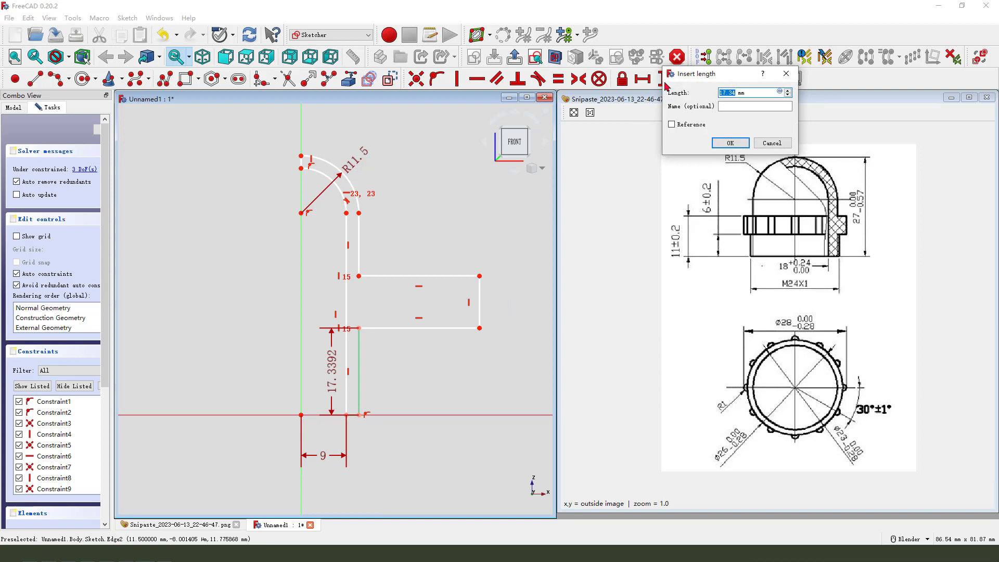
{"action": "type", "text": "6"}
{"action": "key", "text": "Return"}
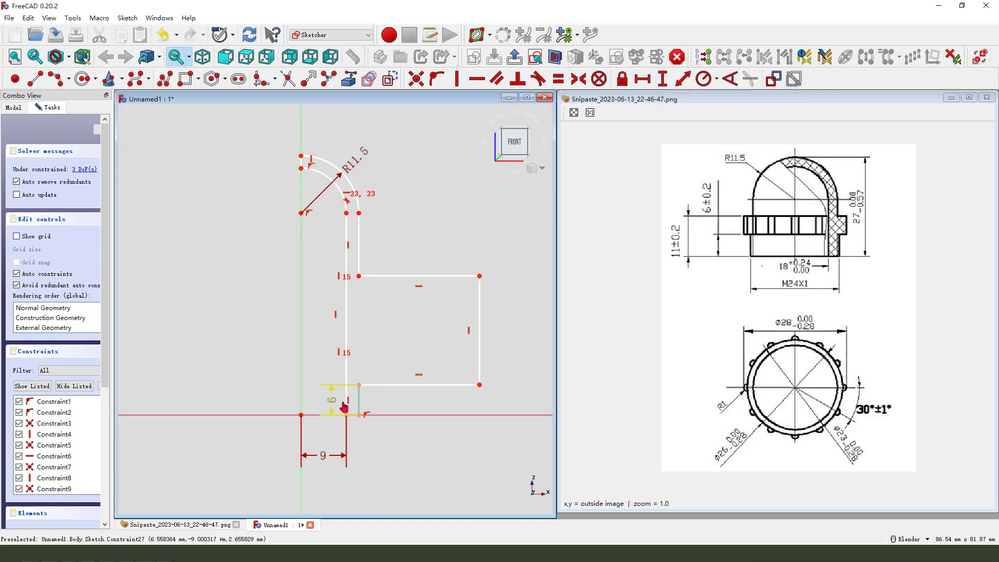
Set the vertical distance from the outer wall's bottom to the flange's top corner to 11 mm.
{"action": "left_click_drag", "start_coordinate": [344, 407], "coordinate": [385, 401]}
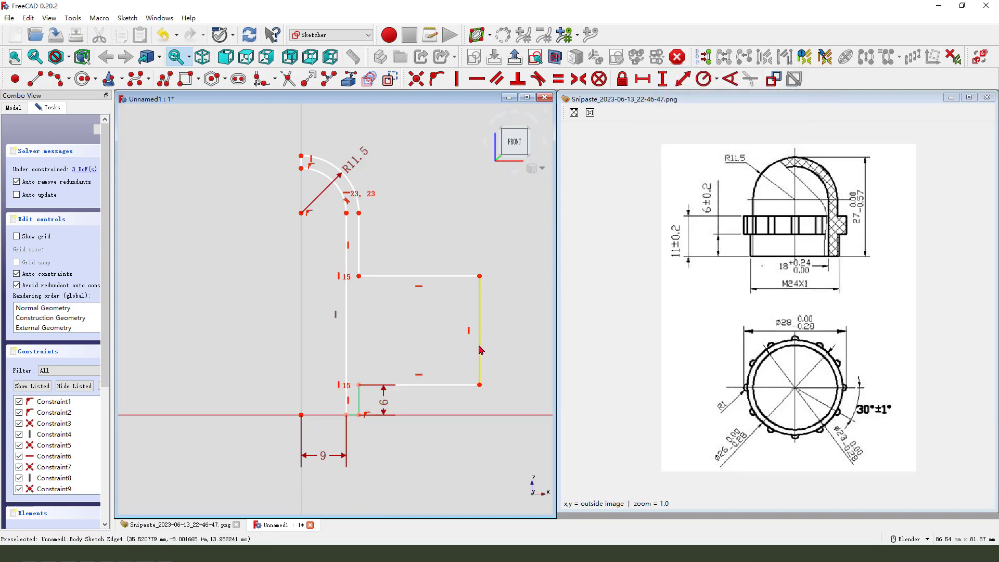
{"action": "left_click", "coordinate": [479, 276]}
{"action": "left_click", "coordinate": [359, 414]}
{"action": "left_click", "coordinate": [663, 79]}
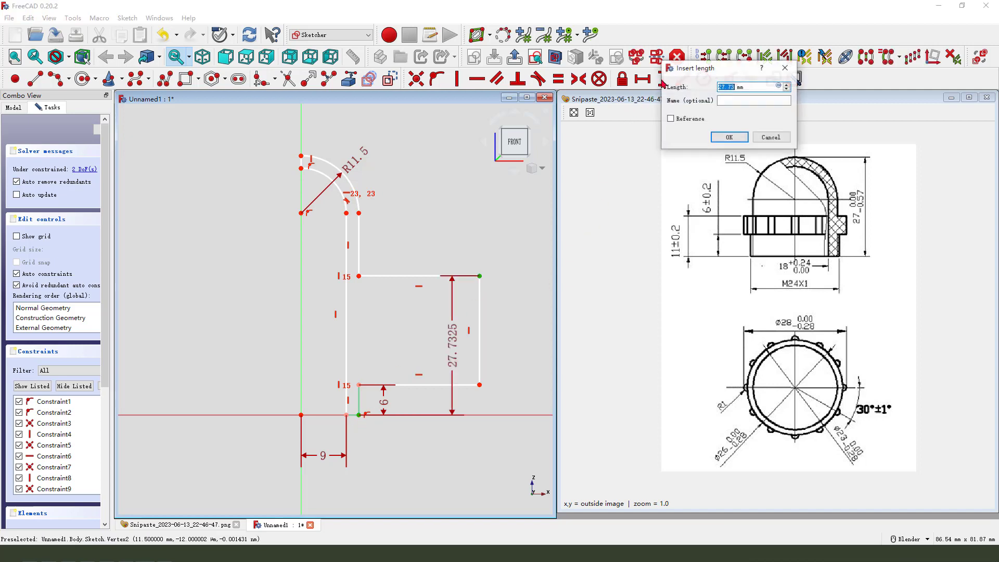
{"action": "key", "text": "Return"}
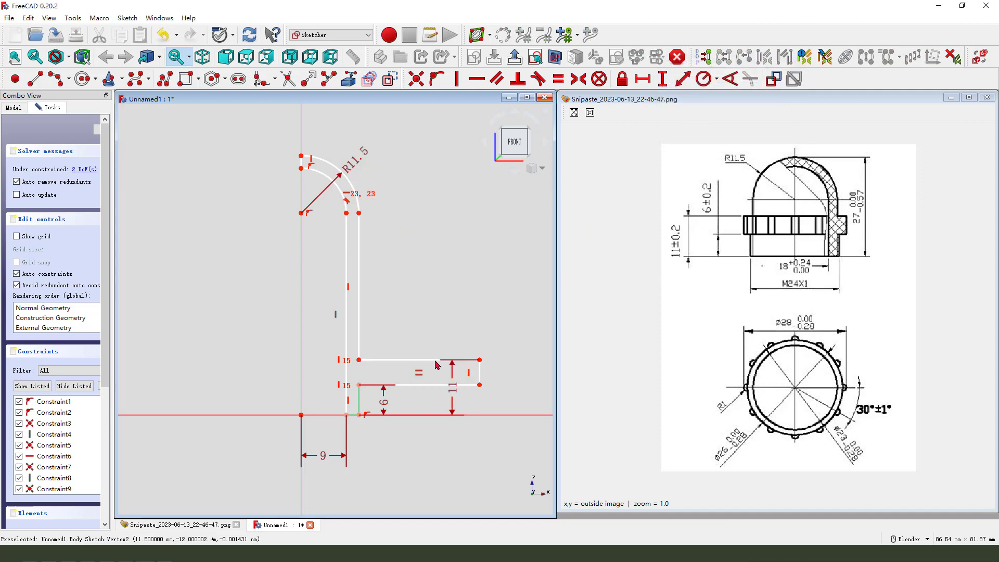
Dimension the flange's outer edge horizontally from the origin as 23/2 mm.
{"action": "left_click_drag", "start_coordinate": [502, 399], "coordinate": [517, 399]}
{"action": "scroll", "coordinate": [445, 285], "scroll_direction": "down", "scroll_amount": 1}
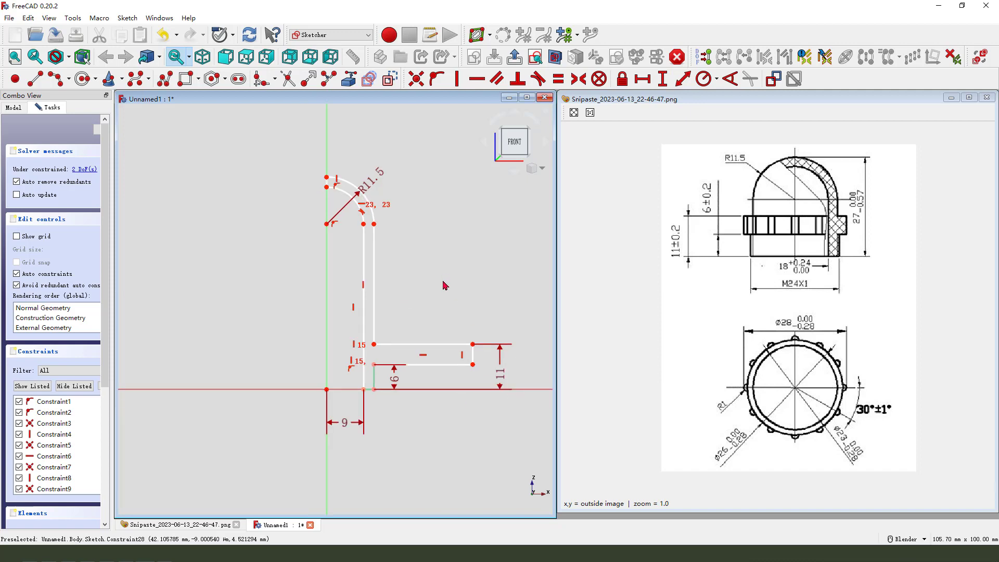
{"action": "left_click", "coordinate": [473, 365]}
{"action": "left_click", "coordinate": [327, 389]}
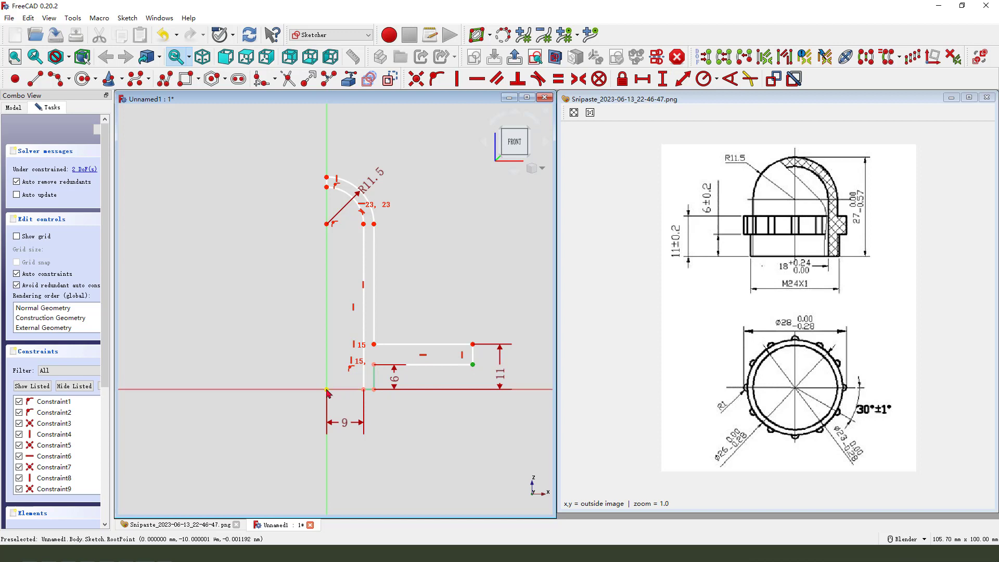
{"action": "left_click", "coordinate": [645, 79]}
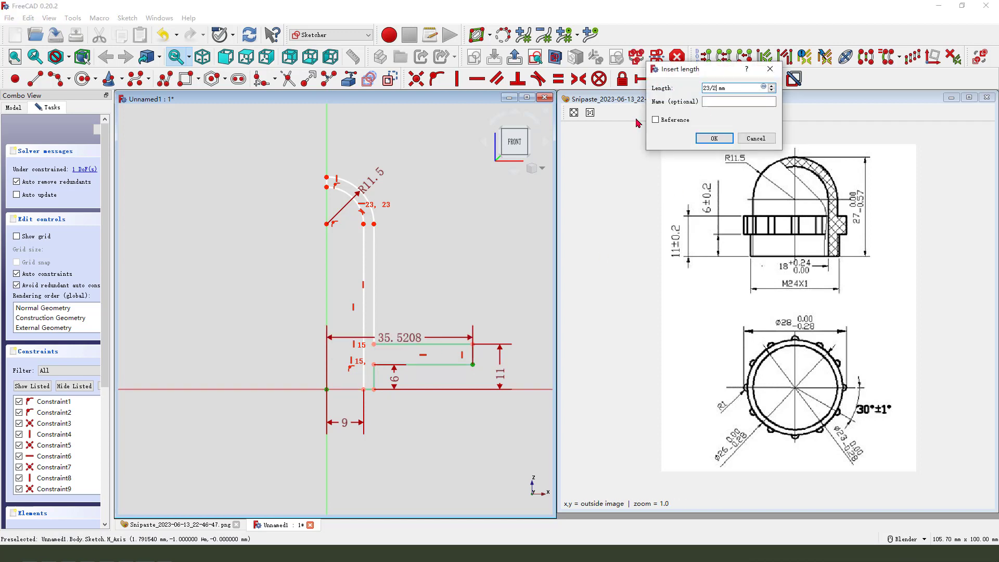
{"action": "key", "text": "Return"}
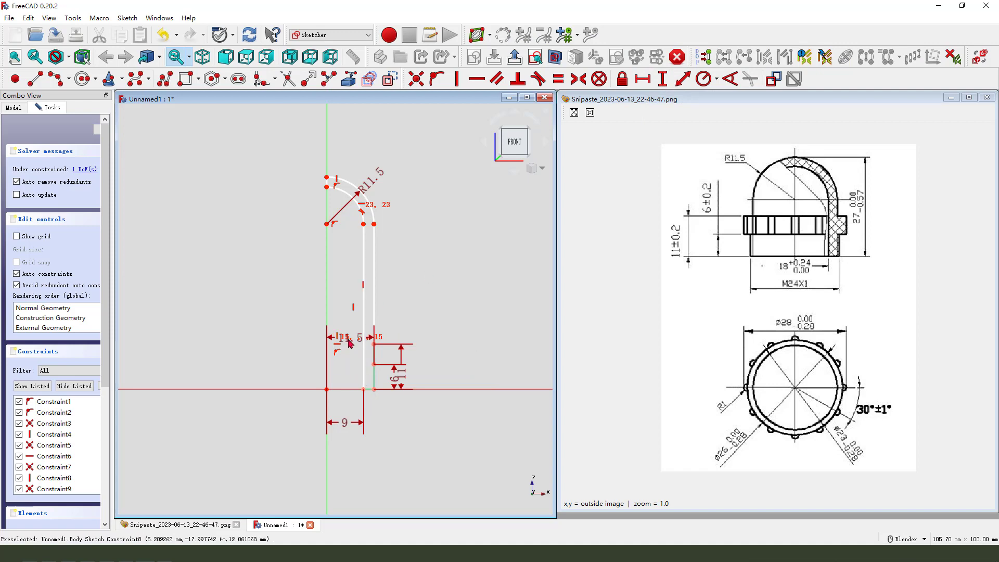
Change the flange's horizontal distance from the axis to 13 mm and tidy the dimension labels.
{"action": "scroll", "coordinate": [349, 341], "scroll_direction": "up", "scroll_amount": 2}
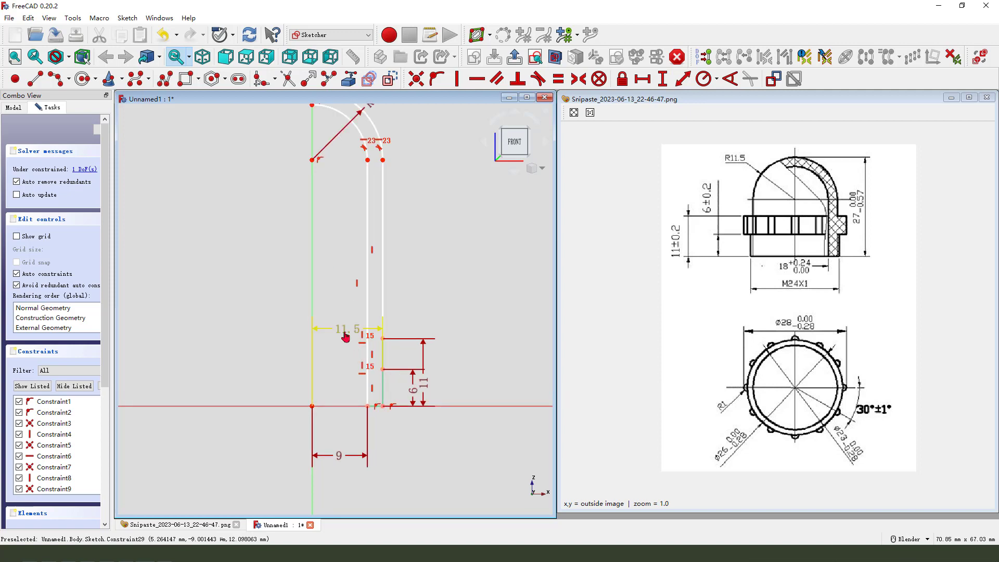
{"action": "double_click", "coordinate": [345, 337]}
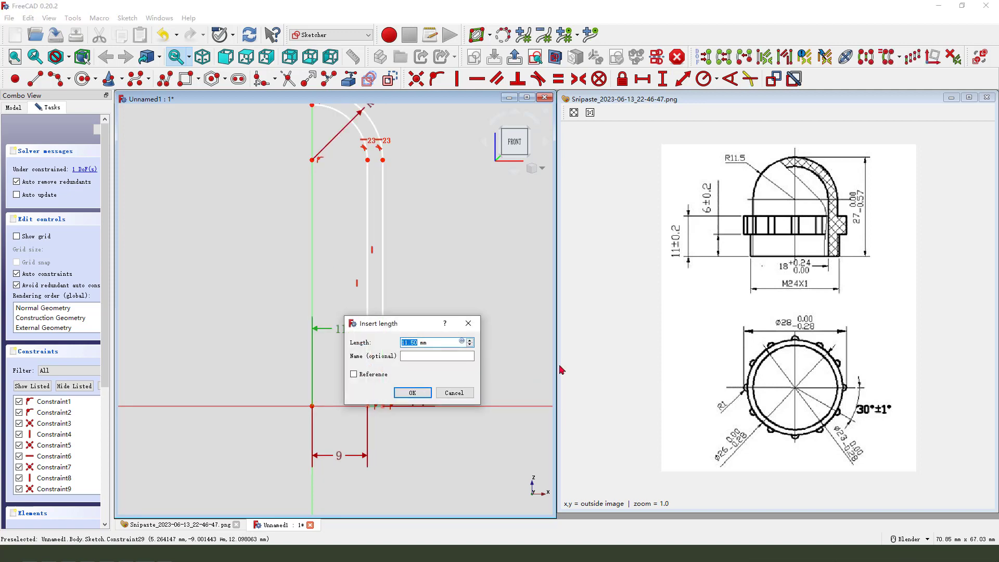
{"action": "key", "text": "Return"}
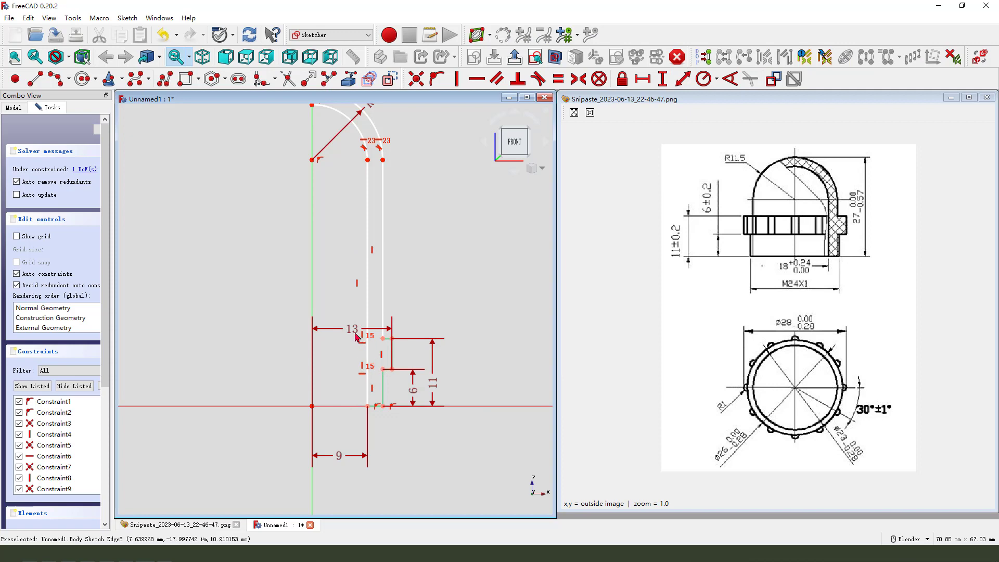
{"action": "left_click_drag", "start_coordinate": [358, 366], "coordinate": [355, 483]}
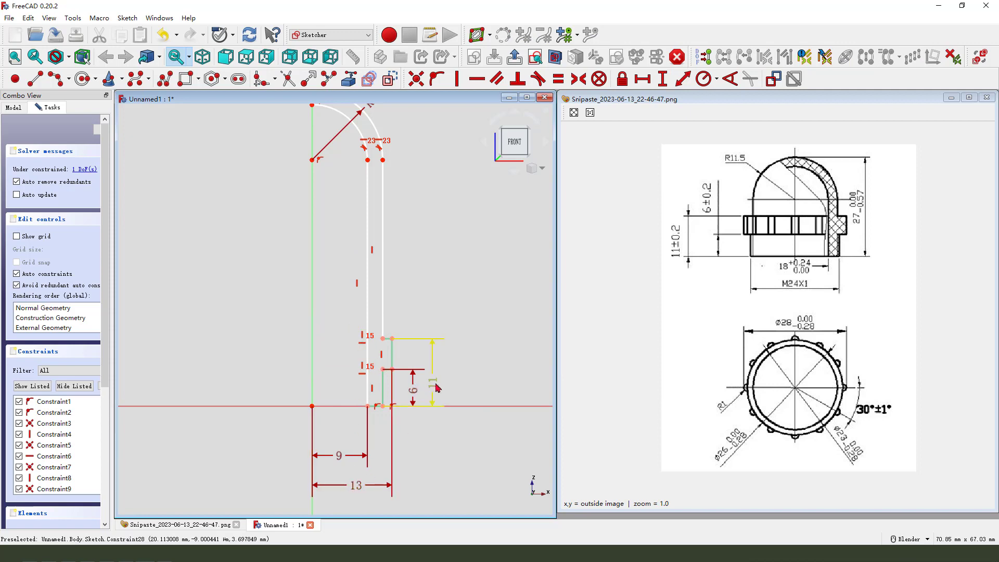
{"action": "left_click_drag", "start_coordinate": [432, 384], "coordinate": [476, 383]}
Set the vertical distance from the outer wall's bottom to the dome's top point to 27 mm.
{"action": "scroll", "coordinate": [476, 384], "scroll_direction": "down", "scroll_amount": 2}
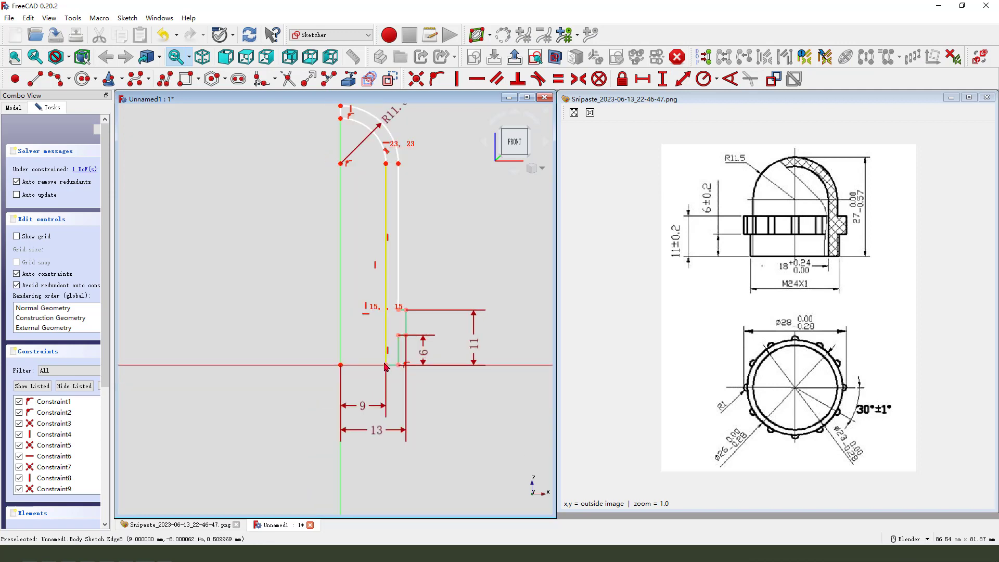
{"action": "scroll", "coordinate": [398, 207], "scroll_direction": "down", "scroll_amount": 2}
{"action": "scroll", "coordinate": [399, 147], "scroll_direction": "up", "scroll_amount": 2}
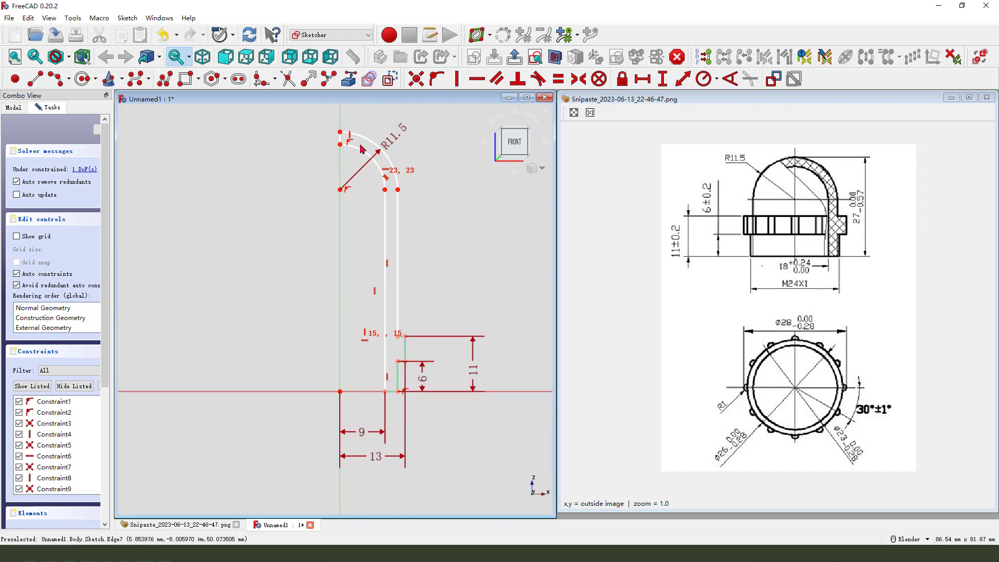
{"action": "scroll", "coordinate": [413, 234], "scroll_direction": "down", "scroll_amount": 1}
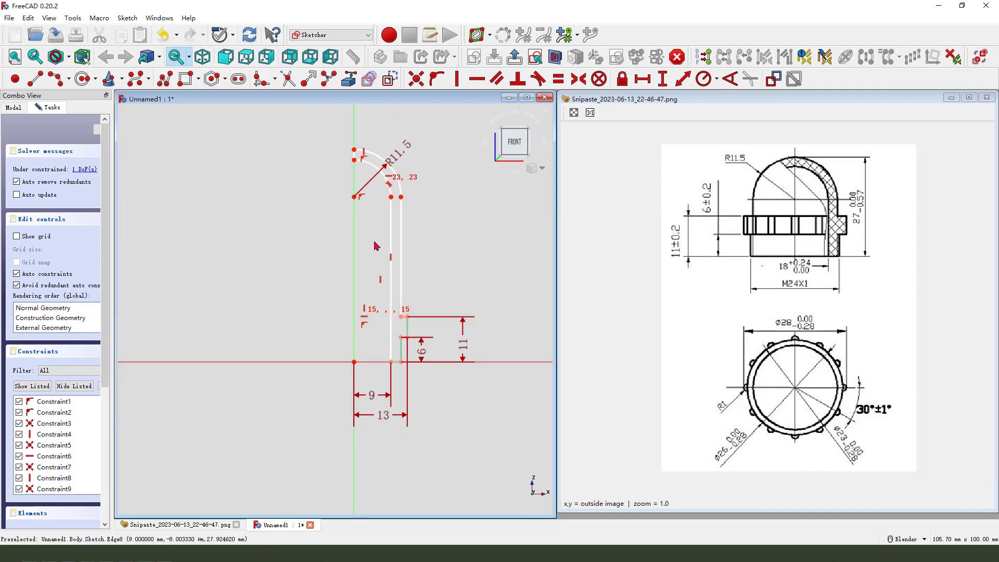
{"action": "left_click", "coordinate": [355, 149]}
{"action": "left_click", "coordinate": [401, 362]}
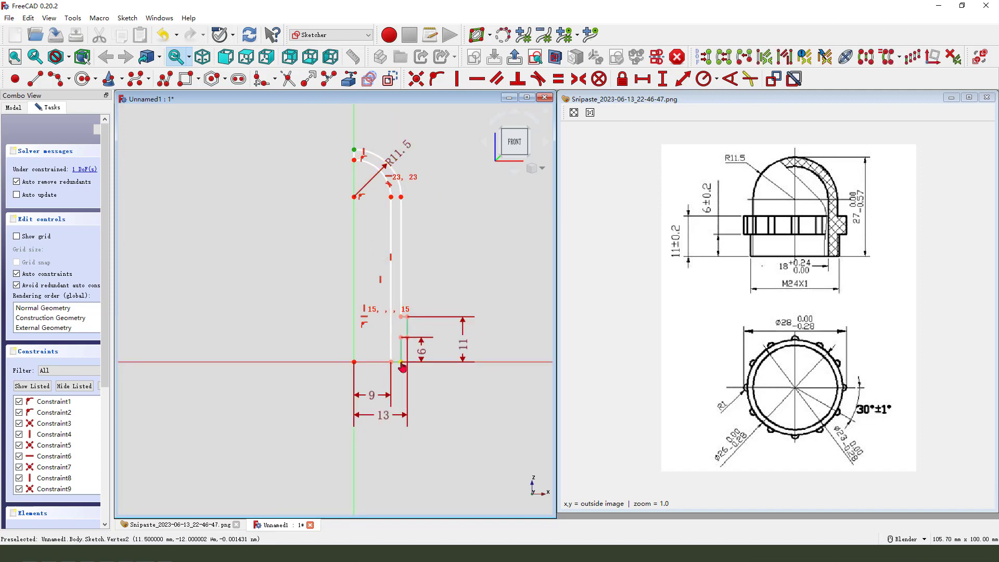
{"action": "left_click", "coordinate": [662, 79]}
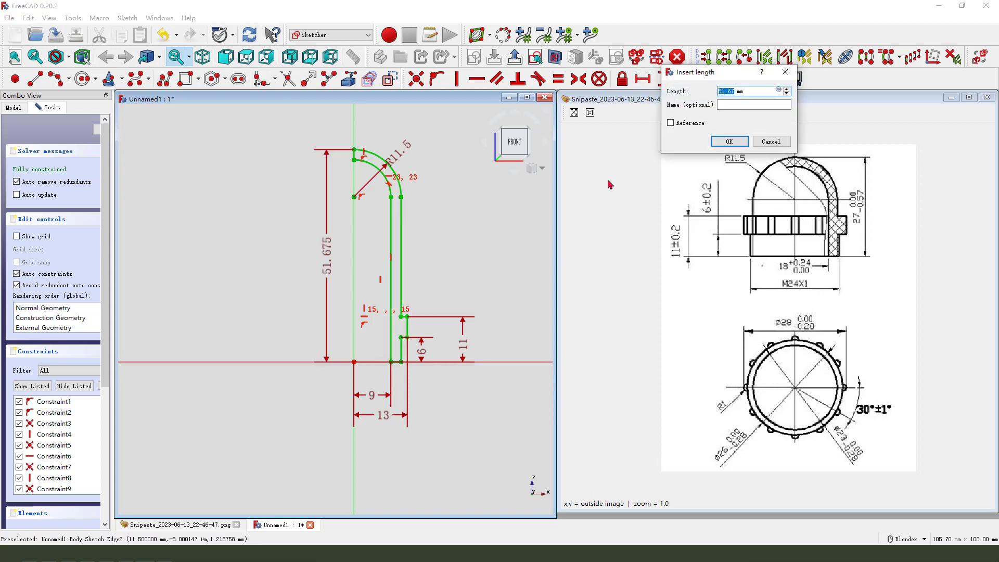
{"action": "type", "text": "27"}
{"action": "key", "text": "Return"}
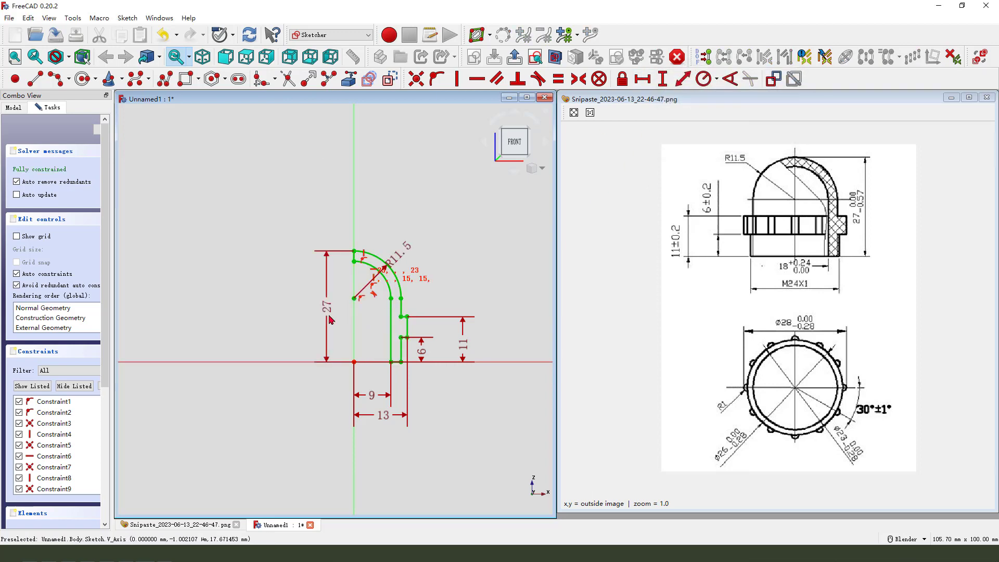
Rearrange the profile's dimension labels for readability and close the finished sketch.
{"action": "left_click_drag", "start_coordinate": [328, 315], "coordinate": [256, 312]}
{"action": "left_click_drag", "start_coordinate": [399, 254], "coordinate": [425, 224]}
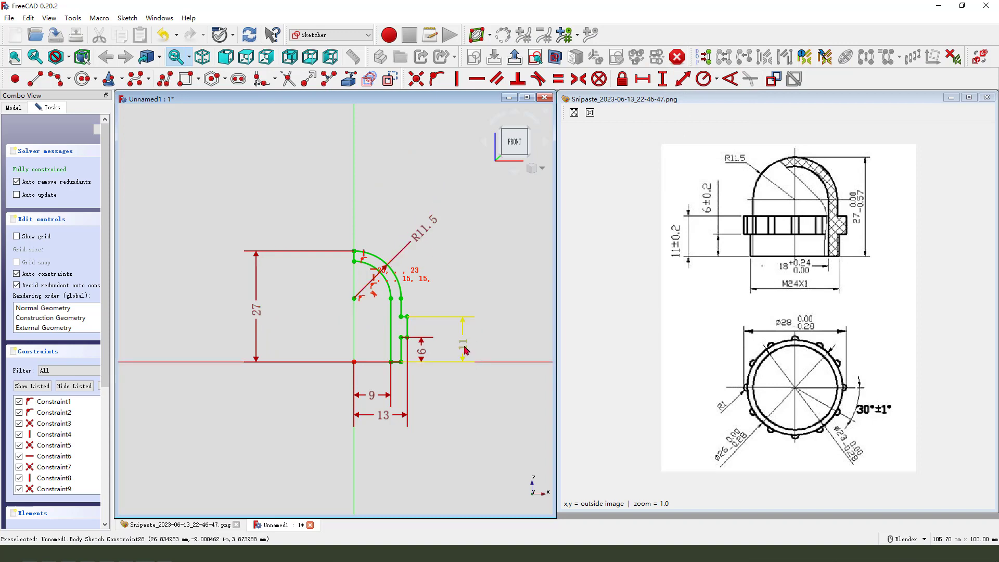
{"action": "left_click_drag", "start_coordinate": [462, 345], "coordinate": [478, 349]}
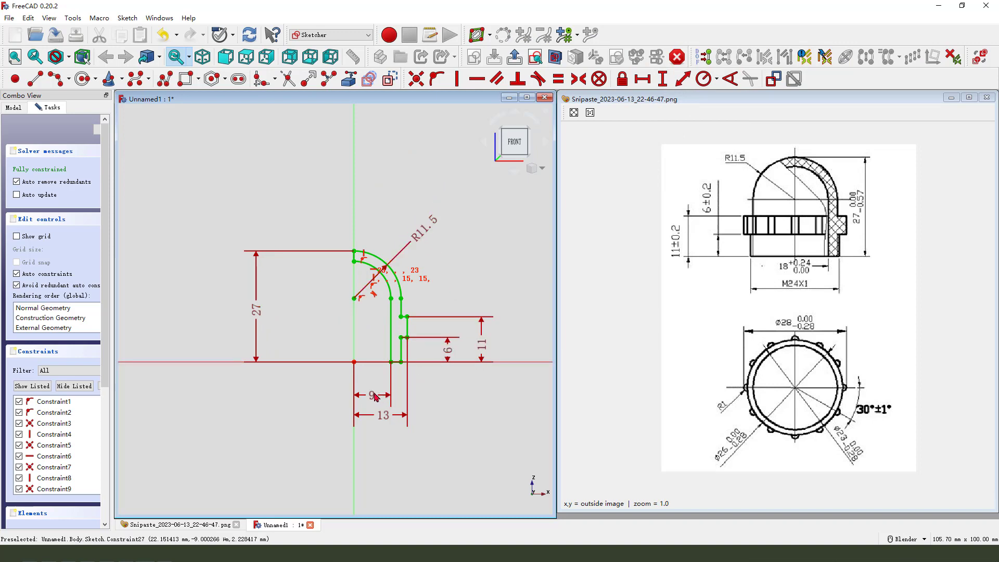
{"action": "mouse_move", "coordinate": [372, 395]}
{"action": "left_mouse_down"}
{"action": "mouse_move", "coordinate": [372, 386]}
{"action": "mouse_move", "coordinate": [378, 412]}
{"action": "left_mouse_up"}
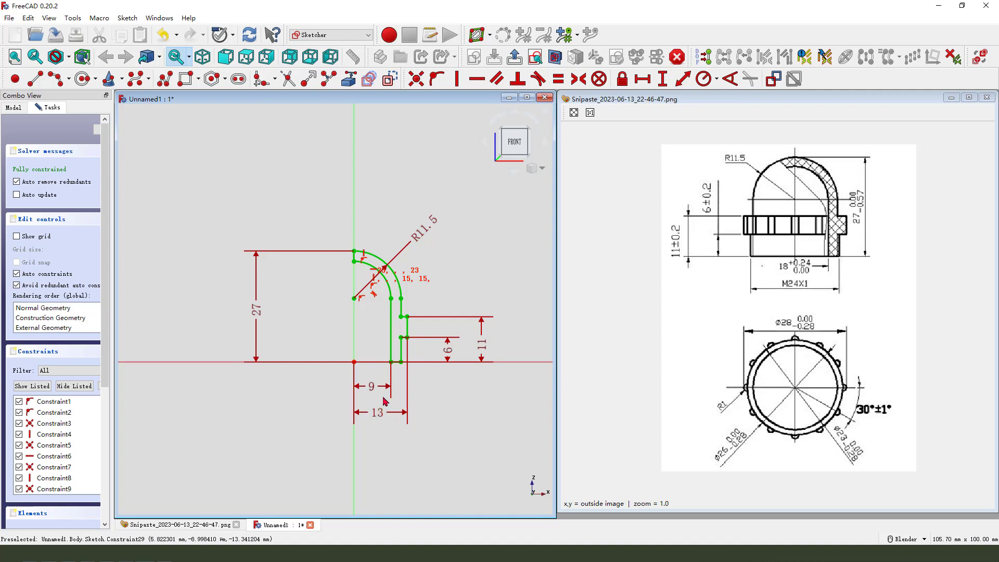
{"action": "scroll", "coordinate": [405, 338], "scroll_direction": "up", "scroll_amount": 2}
{"action": "scroll", "coordinate": [177, 162], "scroll_direction": "down", "scroll_amount": 1}
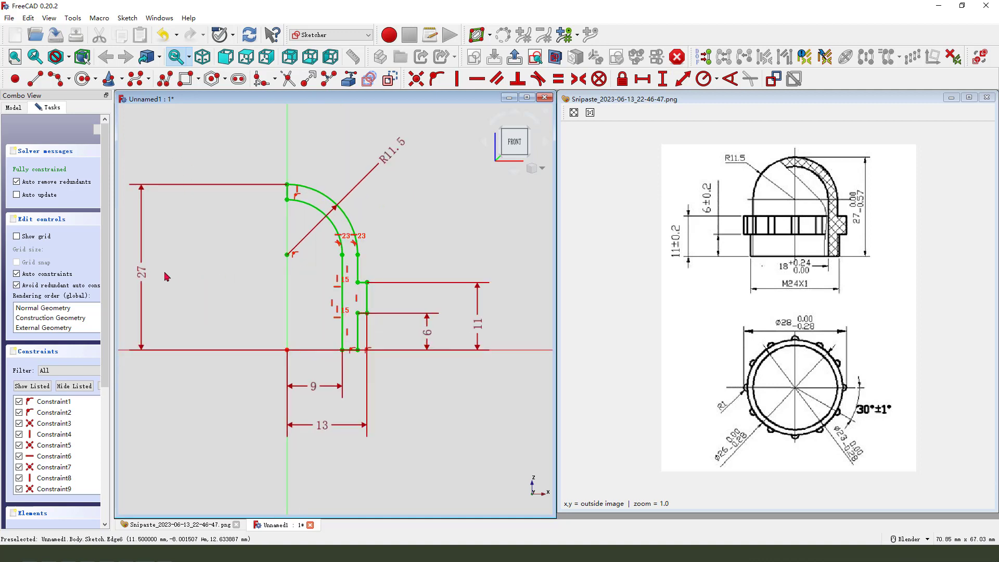
{"action": "left_click_drag", "start_coordinate": [145, 276], "coordinate": [240, 276]}
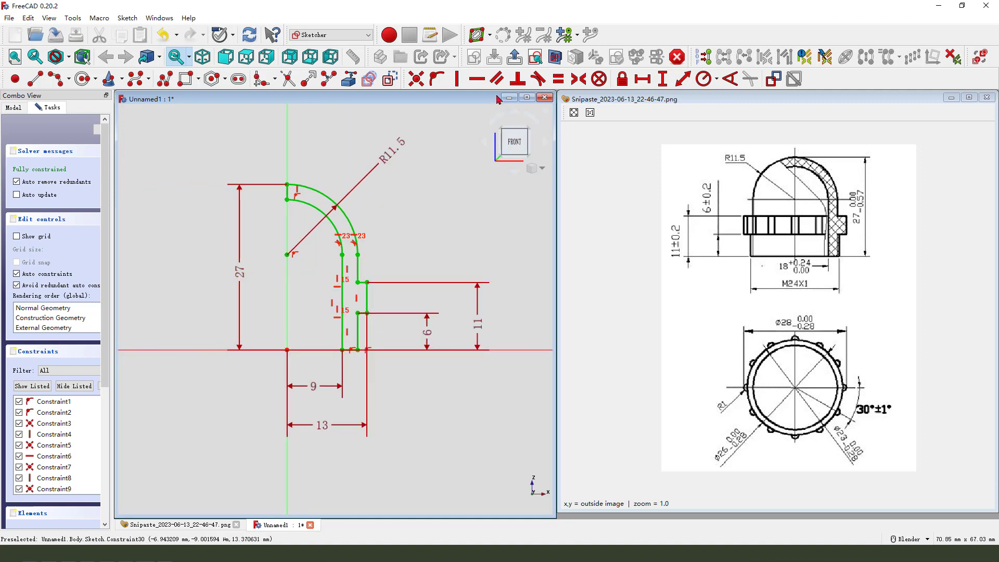
{"action": "left_click", "coordinate": [517, 57]}
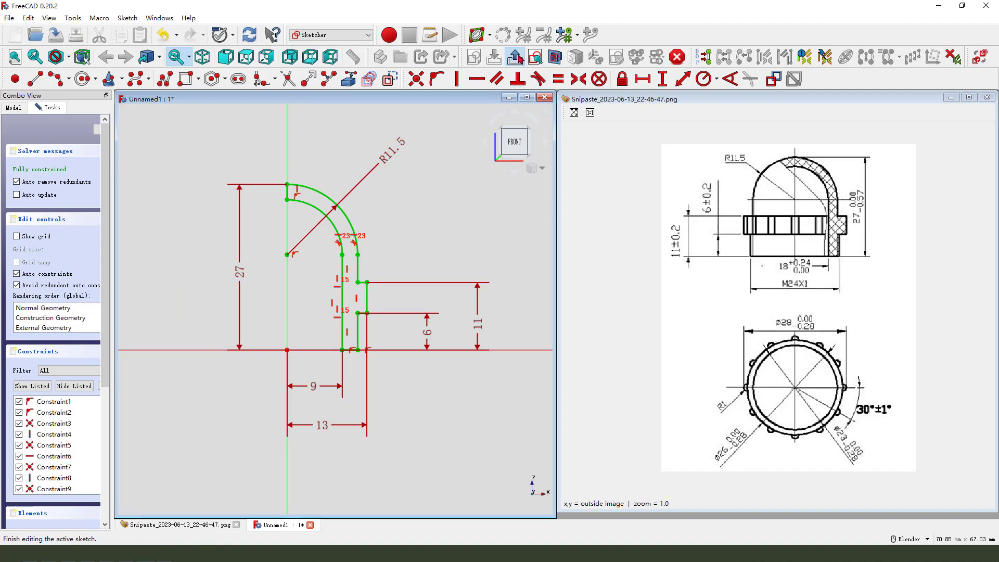
Revolve the profile sketch a full 360° around the Base Z axis to form the cap body.
{"action": "scroll", "coordinate": [346, 267], "scroll_direction": "up", "scroll_amount": 2}
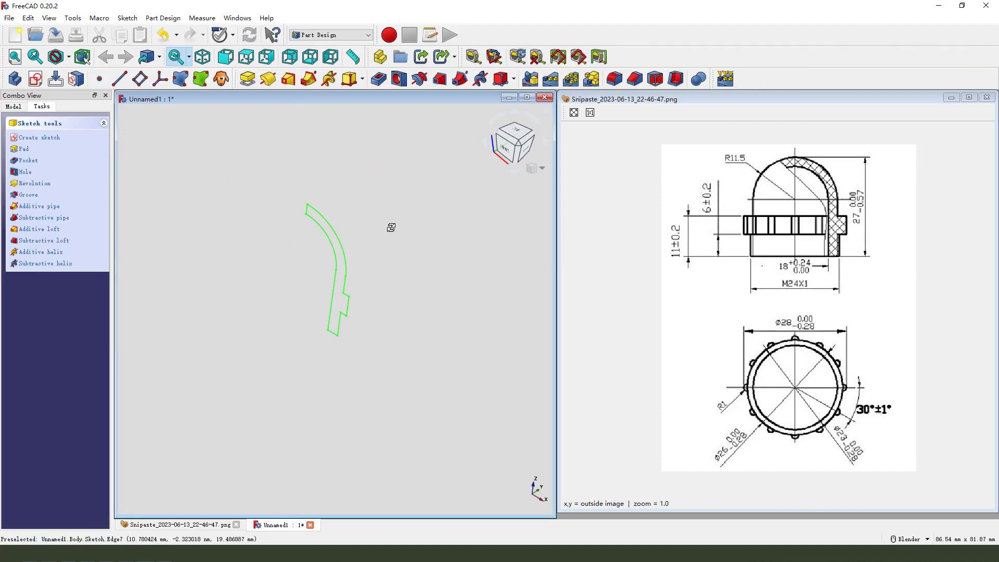
{"action": "middle_click_drag", "start_coordinate": [391, 227], "coordinate": [375, 236]}
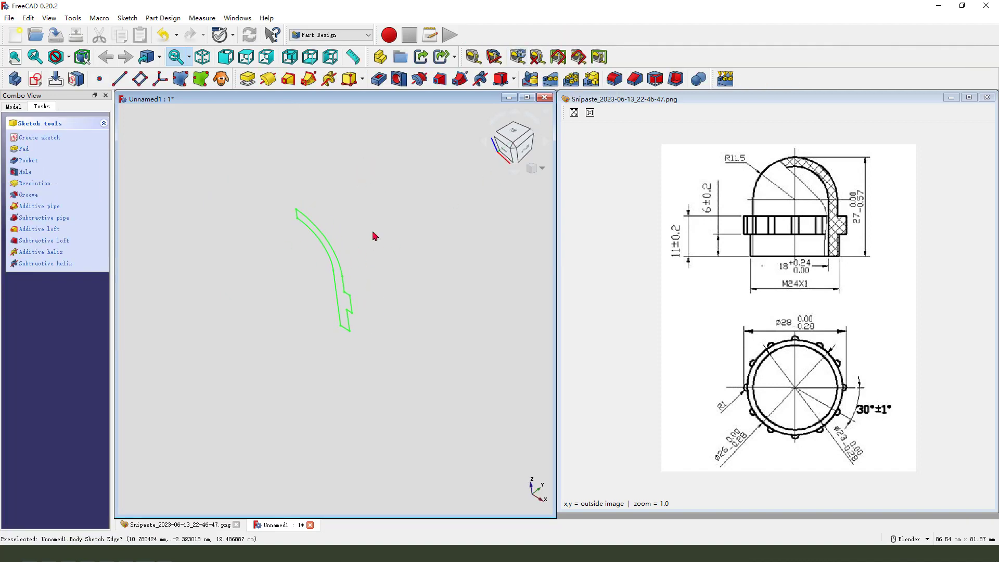
{"action": "left_click", "coordinate": [268, 78]}
{"action": "middle_click_drag", "start_coordinate": [406, 315], "coordinate": [415, 316]}
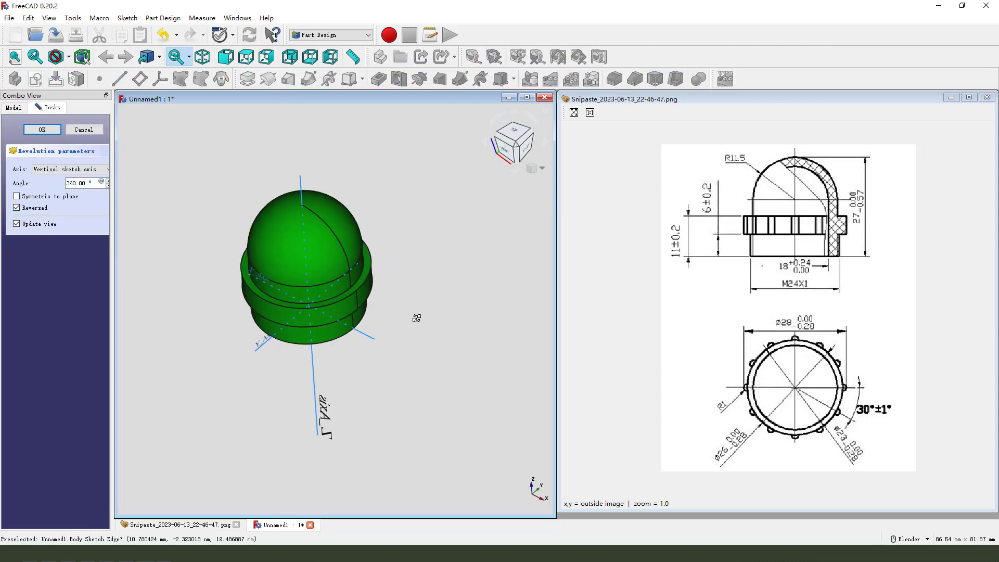
{"action": "left_click_drag", "start_coordinate": [116, 154], "coordinate": [158, 161]}
{"action": "left_click", "coordinate": [93, 170]}
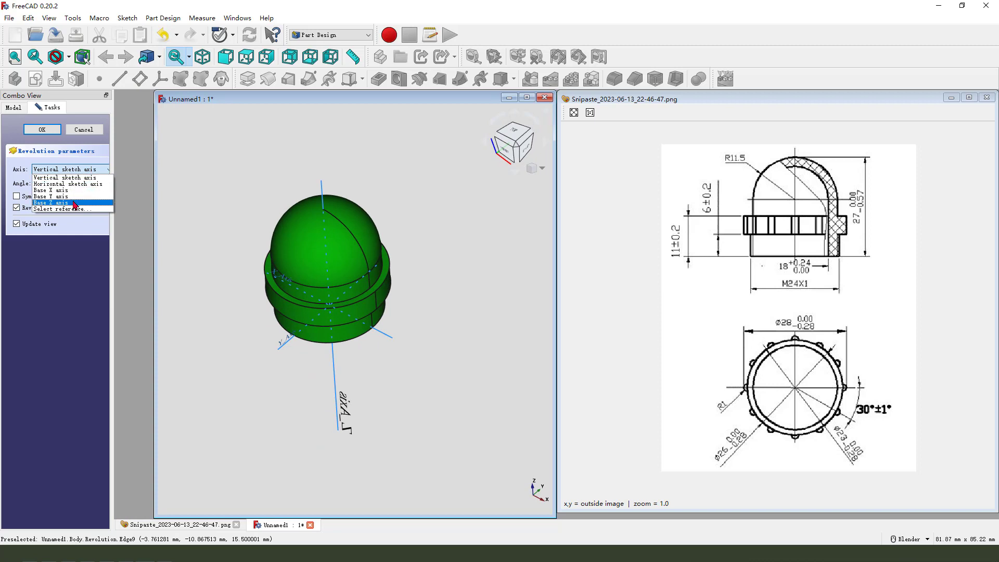
{"action": "left_click", "coordinate": [88, 202]}
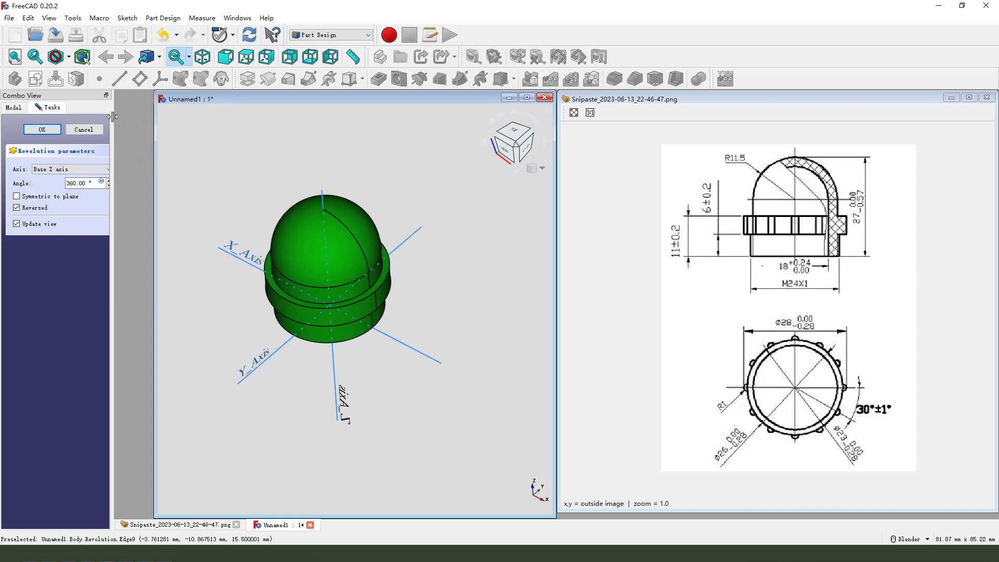
{"action": "left_click_drag", "start_coordinate": [112, 116], "coordinate": [149, 128]}
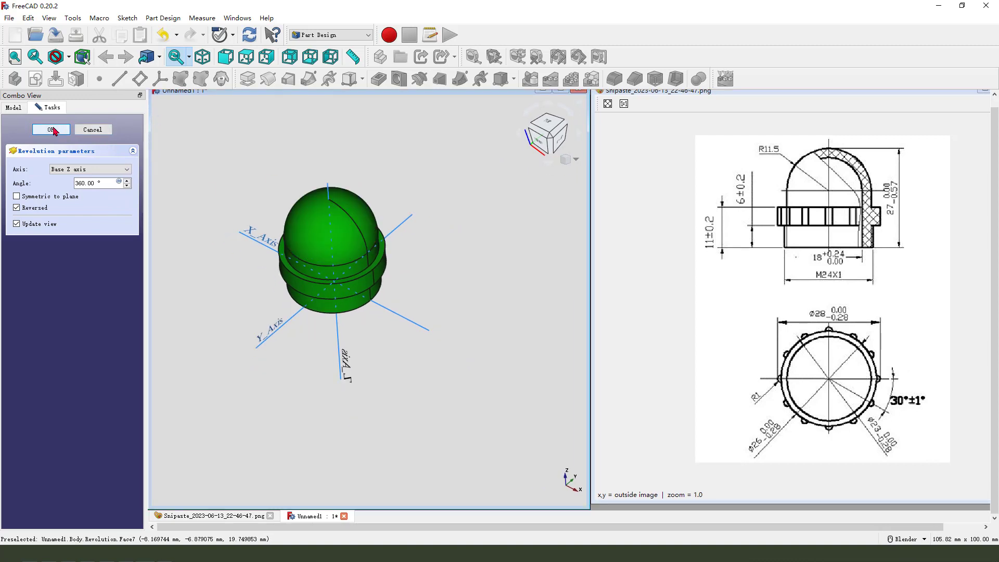
{"action": "left_click", "coordinate": [51, 130]}
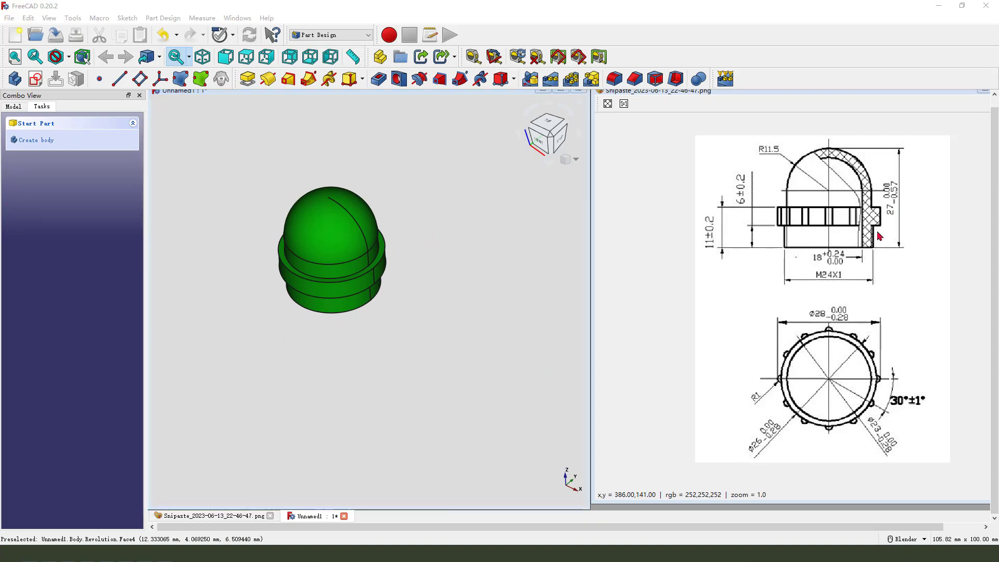
{"action": "mouse_move", "coordinate": [823, 329]}
{"action": "left_mouse_down"}
{"action": "mouse_move", "coordinate": [831, 318]}
{"action": "mouse_move", "coordinate": [815, 332]}
{"action": "mouse_move", "coordinate": [854, 333]}
{"action": "mouse_move", "coordinate": [894, 400]}
{"action": "mouse_move", "coordinate": [765, 398]}
{"action": "mouse_move", "coordinate": [767, 350]}
{"action": "left_mouse_up"}
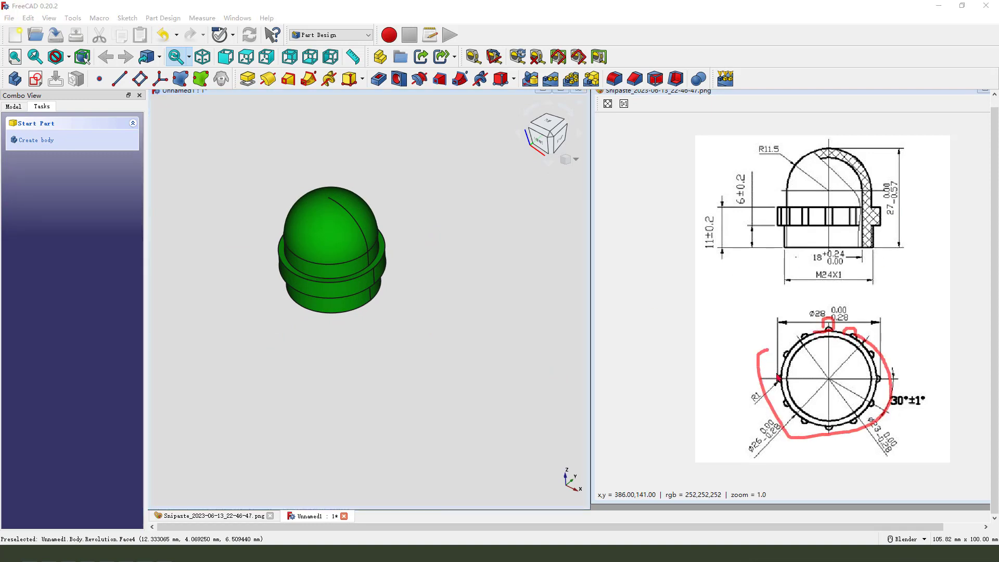
{"action": "mouse_move", "coordinate": [762, 387]}
{"action": "left_mouse_down"}
{"action": "mouse_move", "coordinate": [754, 408]}
{"action": "mouse_move", "coordinate": [765, 400]}
{"action": "left_mouse_up"}
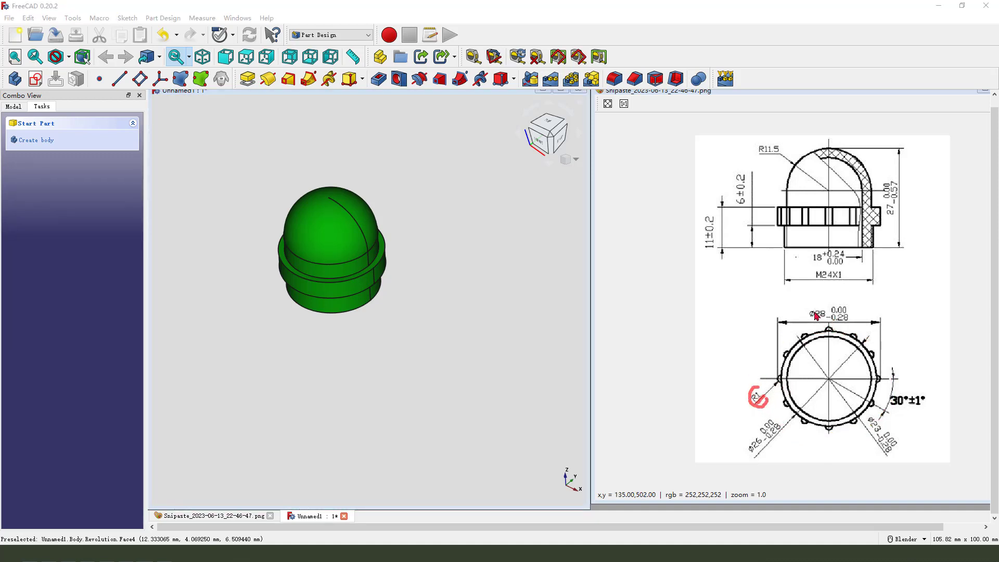
{"action": "left_click_drag", "start_coordinate": [814, 320], "coordinate": [830, 316]}
{"action": "mouse_move", "coordinate": [878, 381]}
{"action": "left_mouse_down"}
{"action": "mouse_move", "coordinate": [939, 398]}
{"action": "mouse_move", "coordinate": [892, 384]}
{"action": "left_mouse_up"}
{"action": "left_click_drag", "start_coordinate": [891, 422], "coordinate": [922, 425]}
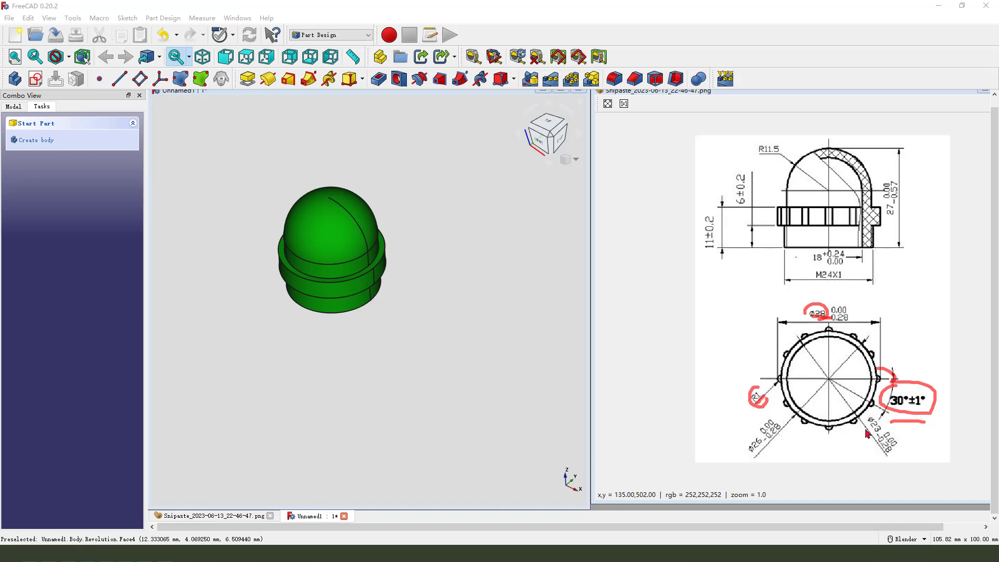
{"action": "key", "text": "Escape"}
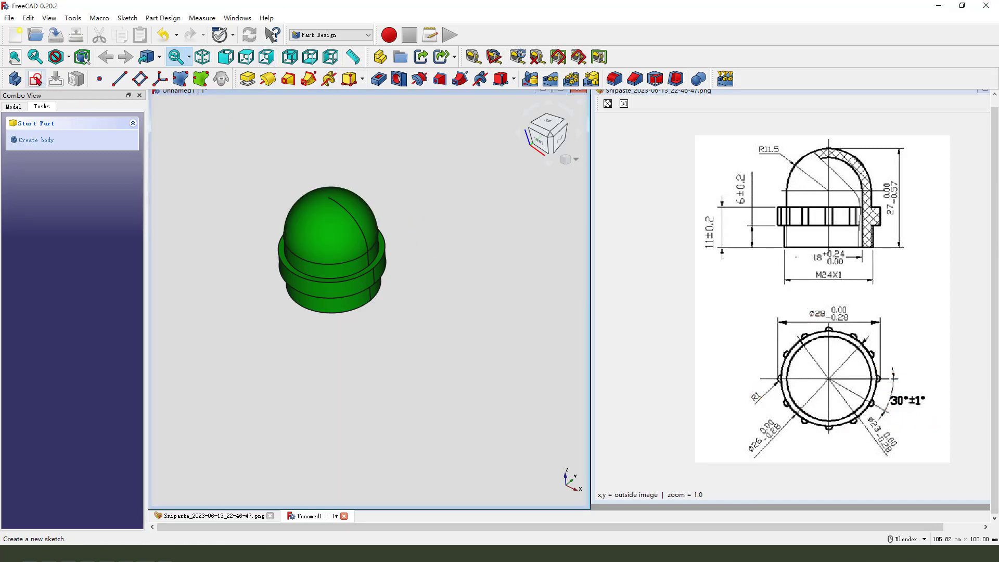
Start a new sketch on the XY plane.
{"action": "left_click", "coordinate": [35, 79]}
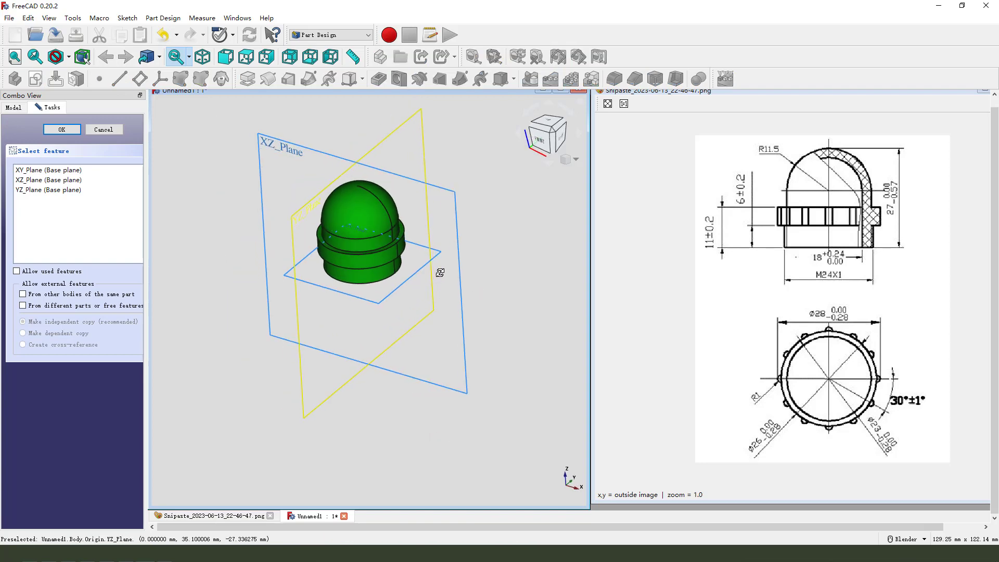
{"action": "middle_click_drag", "start_coordinate": [440, 273], "coordinate": [531, 330]}
{"action": "middle_click_drag", "start_coordinate": [410, 312], "coordinate": [387, 245]}
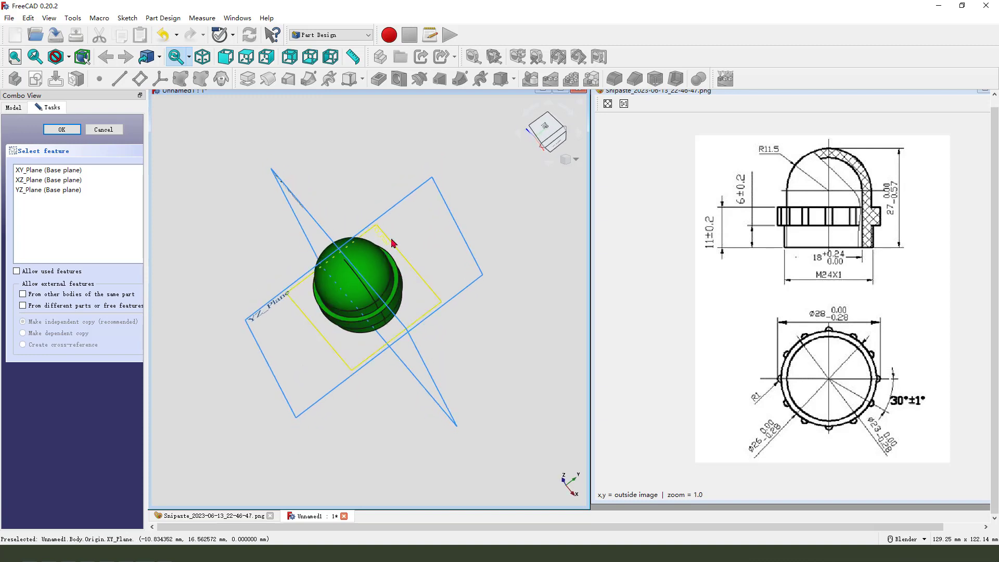
{"action": "left_click", "coordinate": [393, 243]}
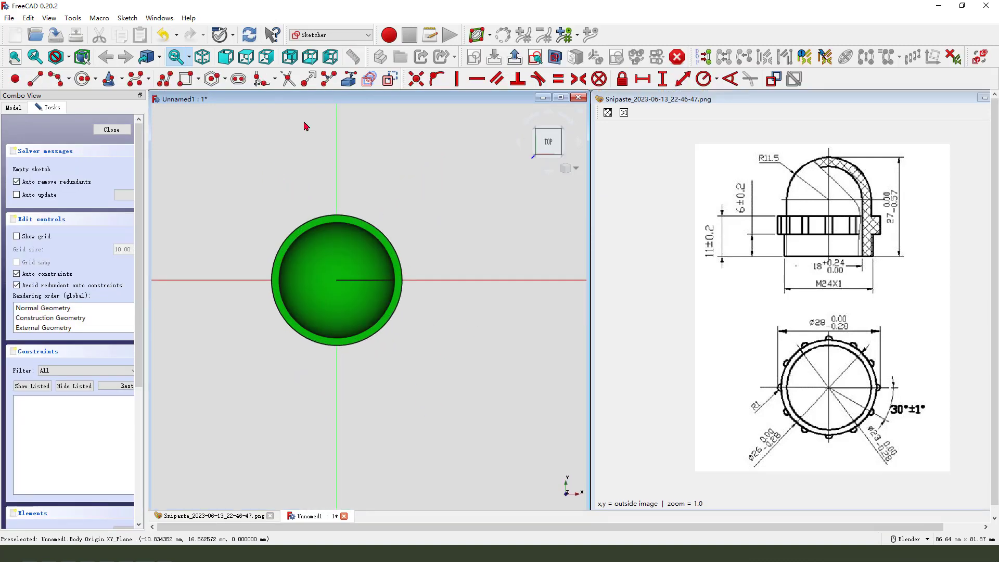
Draw a small circle centred on the horizontal axis just outside the cap's outer rim.
{"action": "left_click", "coordinate": [83, 79]}
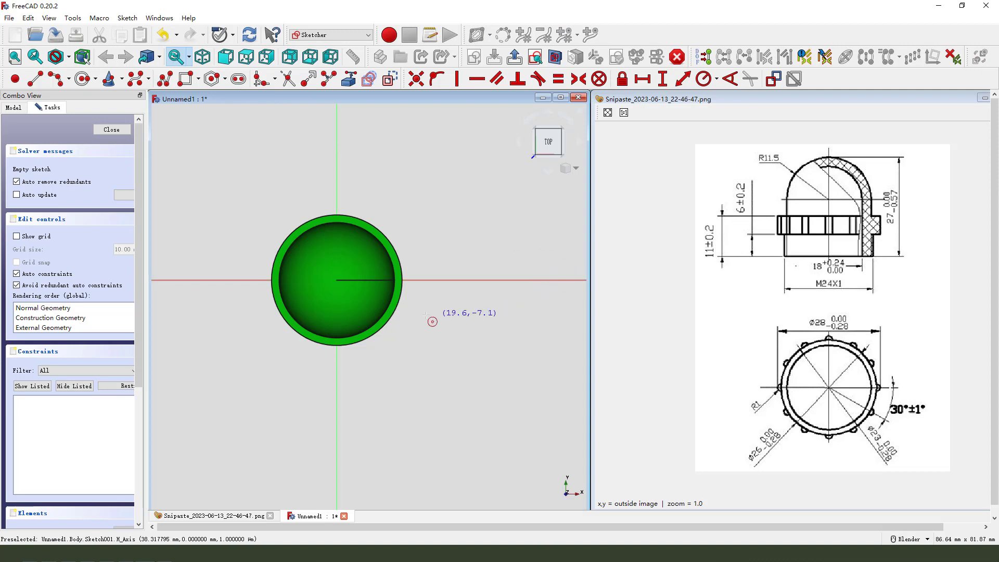
{"action": "scroll", "coordinate": [421, 309], "scroll_direction": "up", "scroll_amount": 1}
{"action": "left_click", "coordinate": [435, 274]}
{"action": "left_click", "coordinate": [443, 266]}
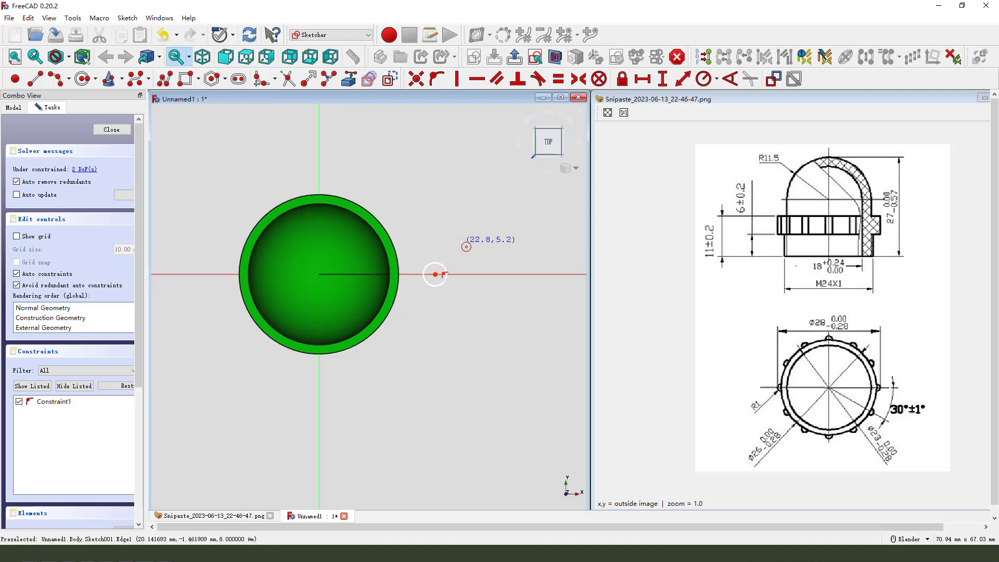
{"action": "right_click", "coordinate": [460, 239]}
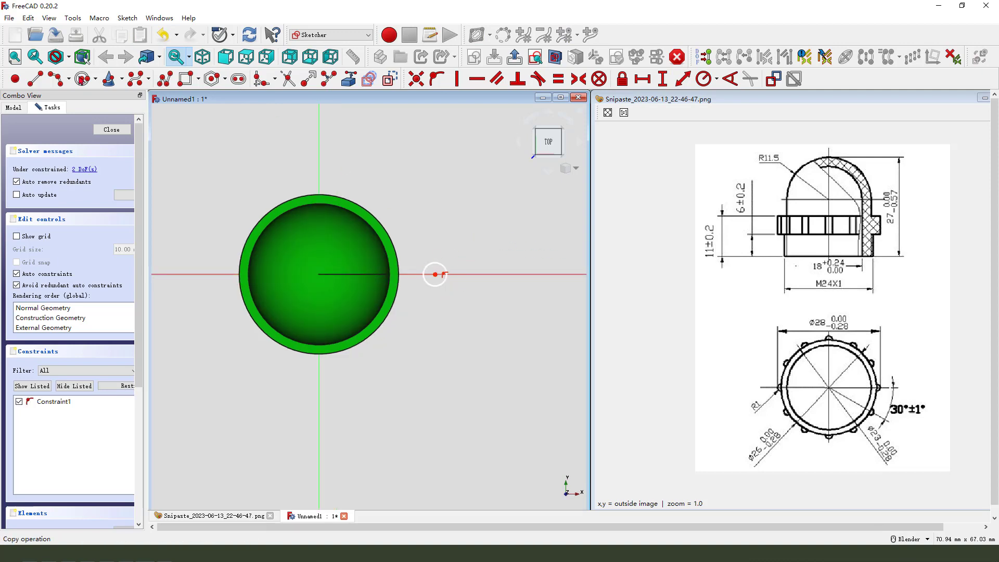
Place a point beside the circle and constrain it onto the horizontal axis.
{"action": "left_click", "coordinate": [15, 79]}
{"action": "scroll", "coordinate": [448, 281], "scroll_direction": "up", "scroll_amount": 1}
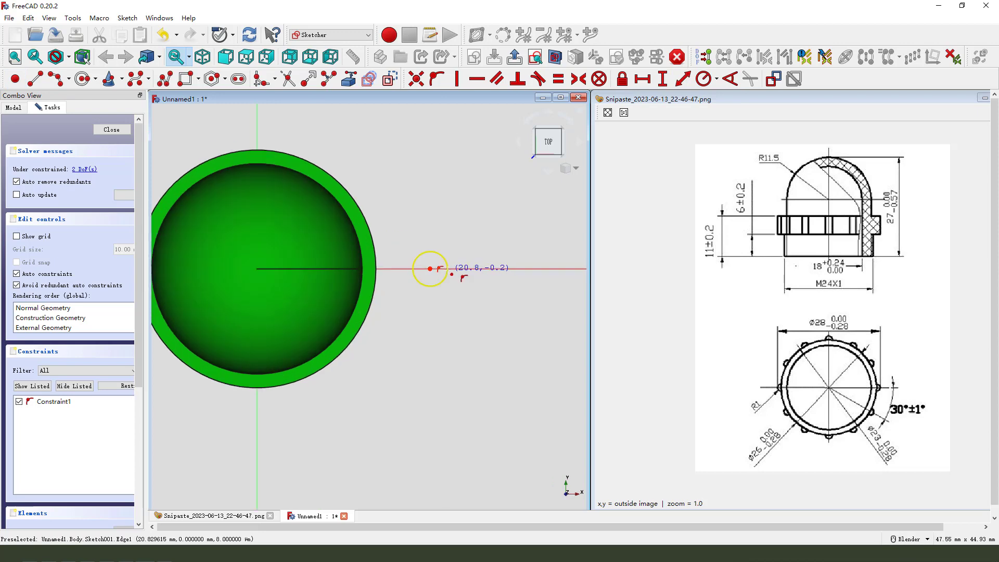
{"action": "left_click", "coordinate": [447, 270]}
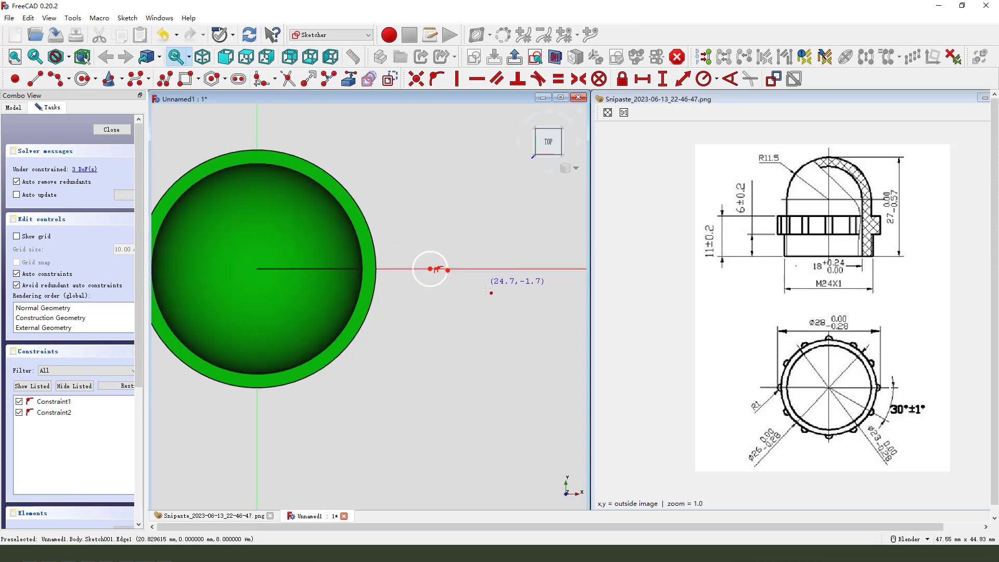
{"action": "left_click", "coordinate": [448, 270]}
{"action": "left_click", "coordinate": [467, 269]}
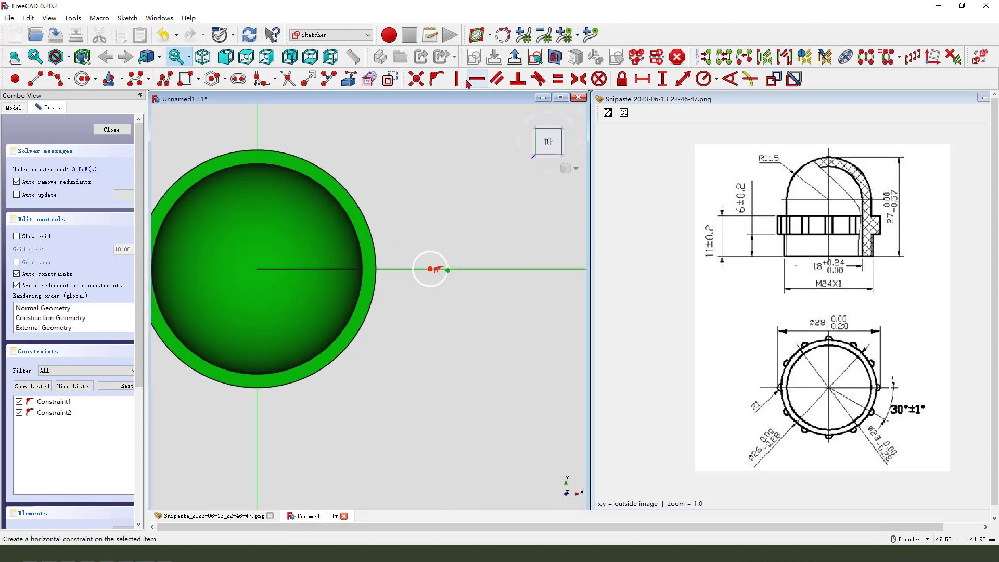
{"action": "left_click", "coordinate": [436, 79]}
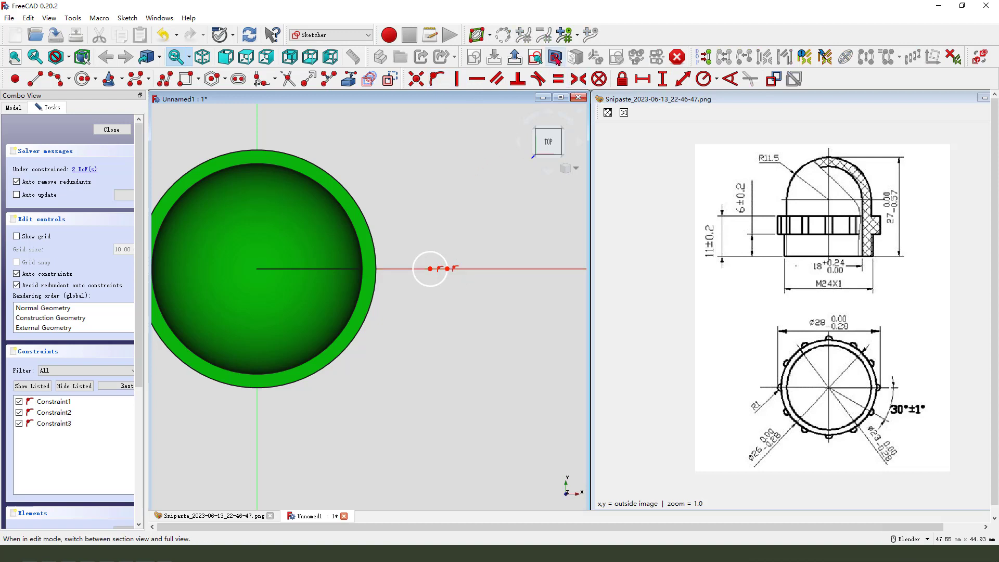
Show the sketch in section view and set the point's horizontal distance from the origin to 14 mm.
{"action": "left_click", "coordinate": [555, 58]}
{"action": "scroll", "coordinate": [522, 214], "scroll_direction": "down", "scroll_amount": 1}
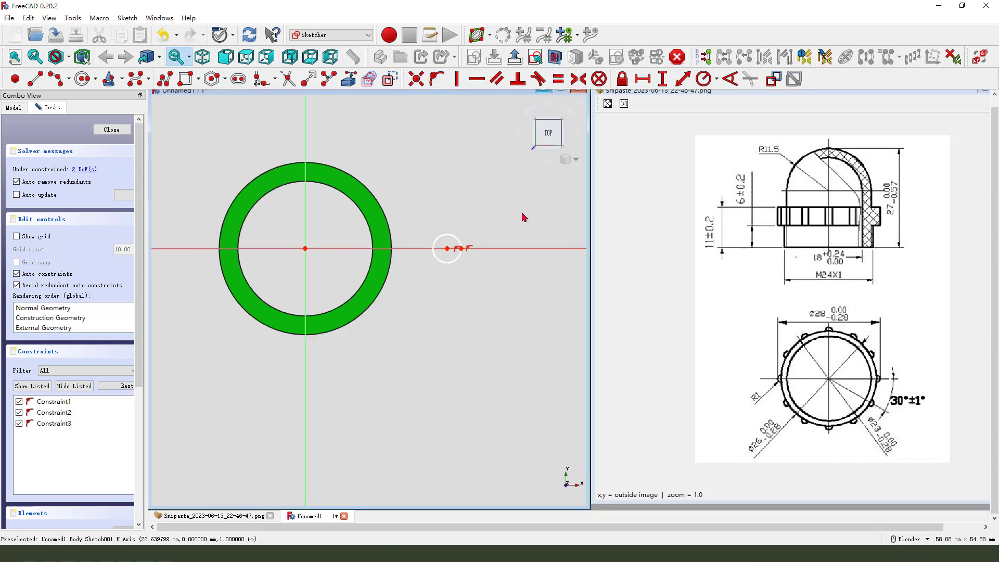
{"action": "left_click", "coordinate": [461, 248]}
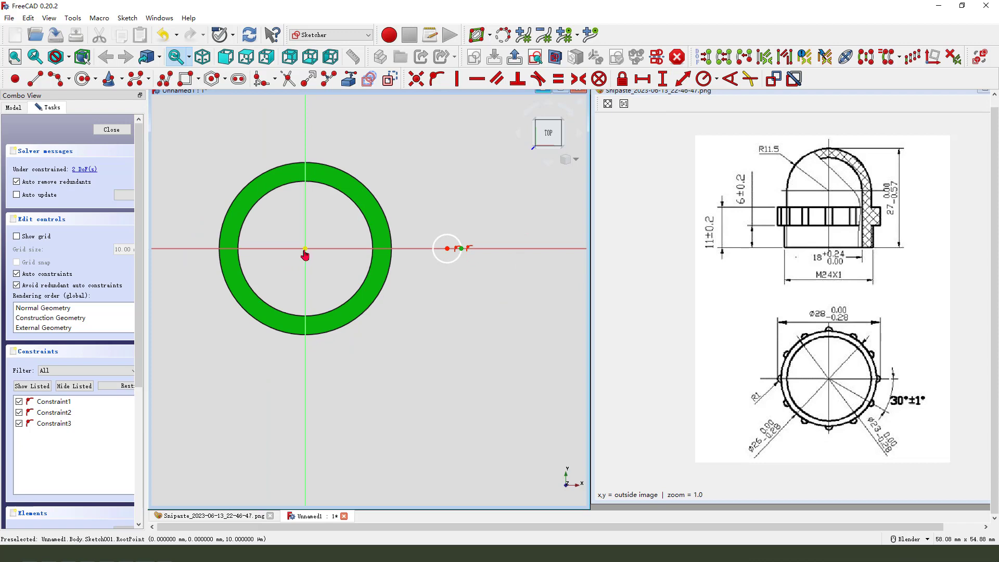
{"action": "left_click", "coordinate": [305, 250]}
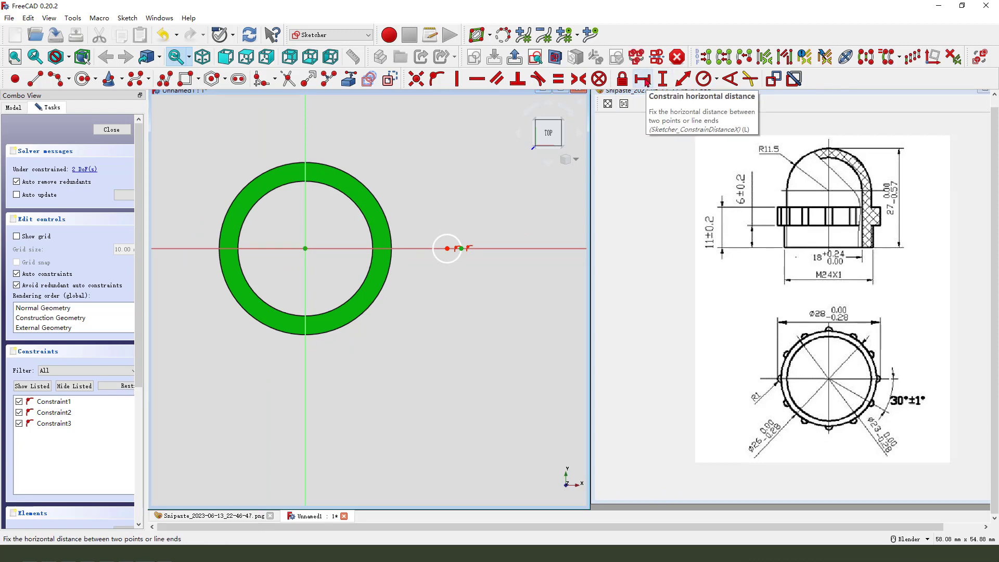
{"action": "left_click", "coordinate": [645, 82]}
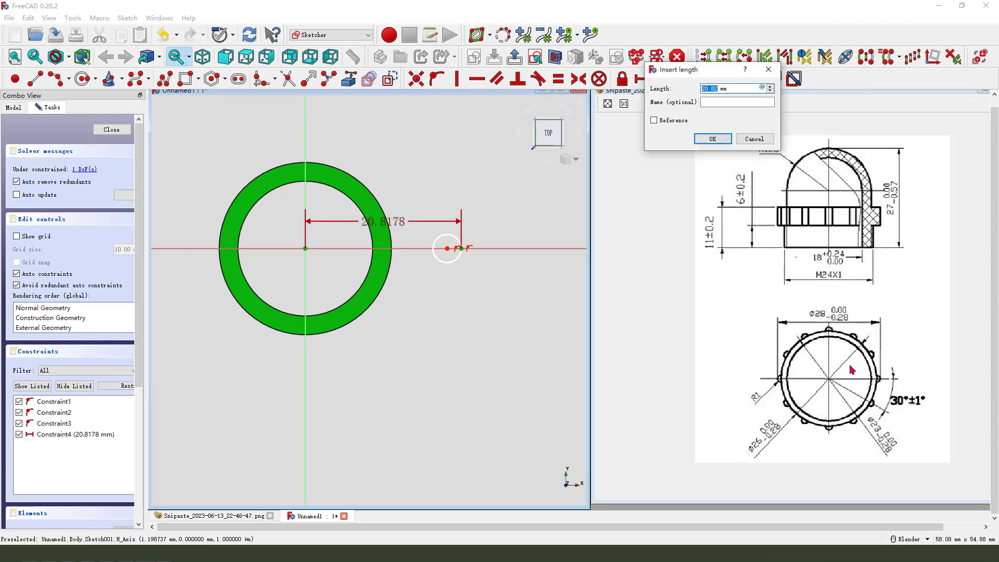
{"action": "mouse_move", "coordinate": [831, 312]}
{"action": "left_mouse_down"}
{"action": "mouse_move", "coordinate": [833, 300]}
{"action": "mouse_move", "coordinate": [831, 323]}
{"action": "left_mouse_up"}
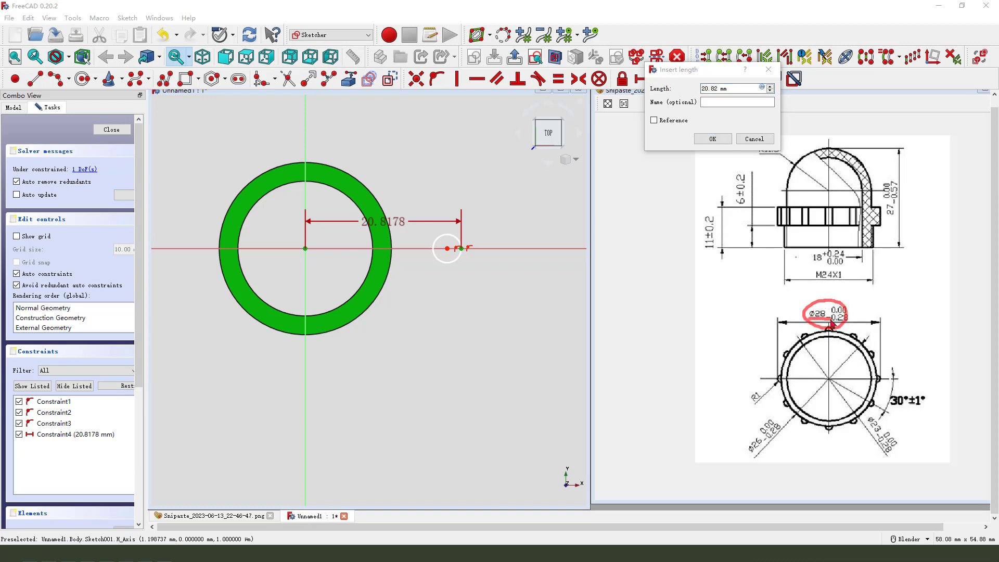
{"action": "key", "text": "Escape"}
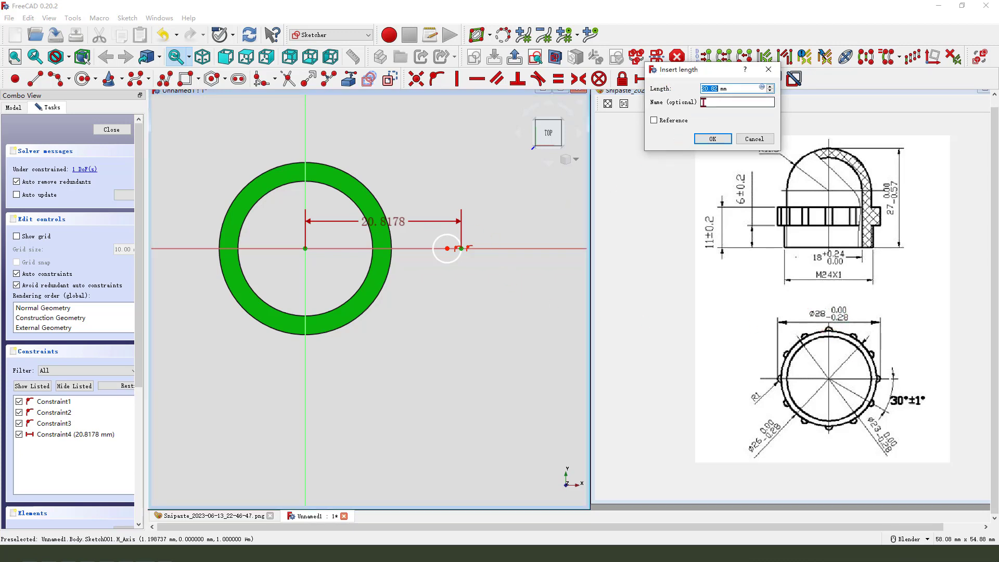
{"action": "key", "text": "Return"}
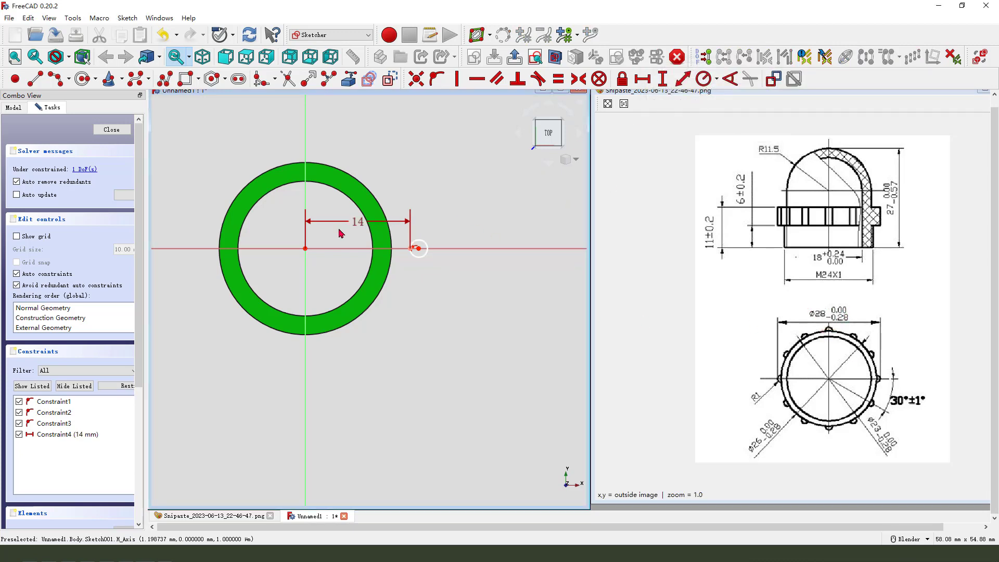
{"action": "scroll", "coordinate": [414, 250], "scroll_direction": "up", "scroll_amount": 2}
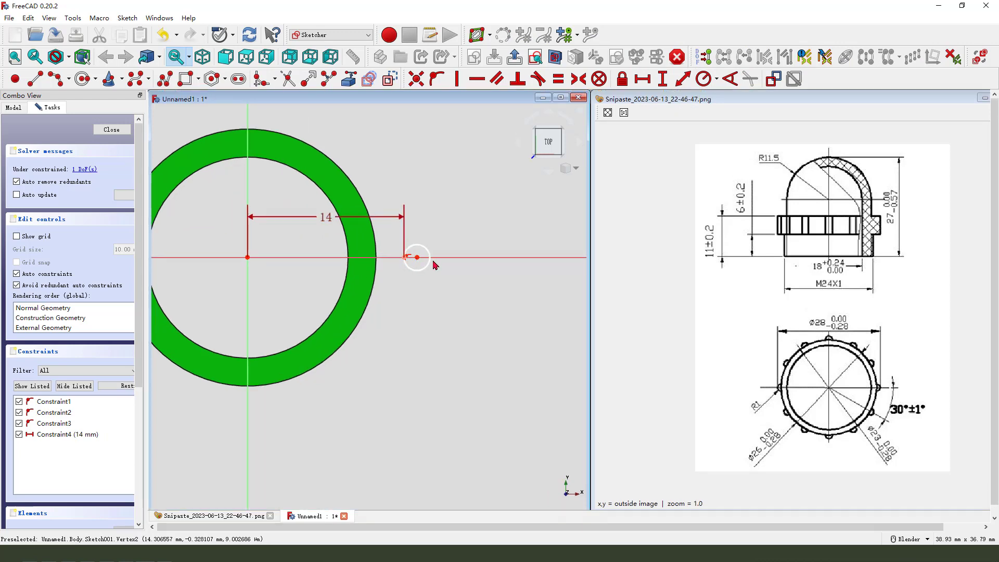
Undo the last point drag and the point's 14 mm distance constraint.
{"action": "left_click_drag", "start_coordinate": [430, 253], "coordinate": [490, 243]}
{"action": "left_click", "coordinate": [162, 35]}
{"action": "left_click", "coordinate": [163, 35]}
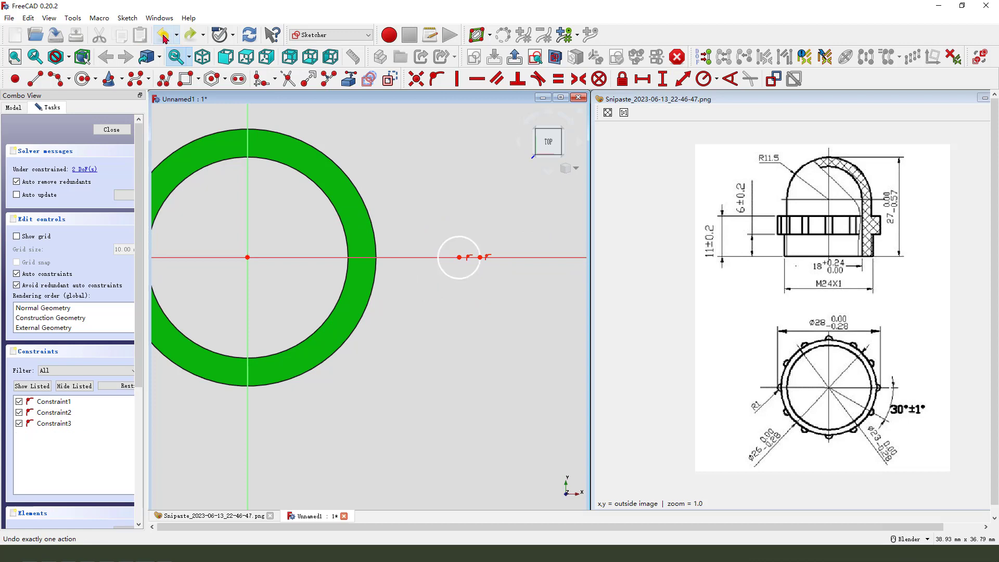
Move the circle so its rim passes through the point, and set that point's horizontal distance from the origin to 14 mm.
{"action": "left_click_drag", "start_coordinate": [460, 260], "coordinate": [389, 261]}
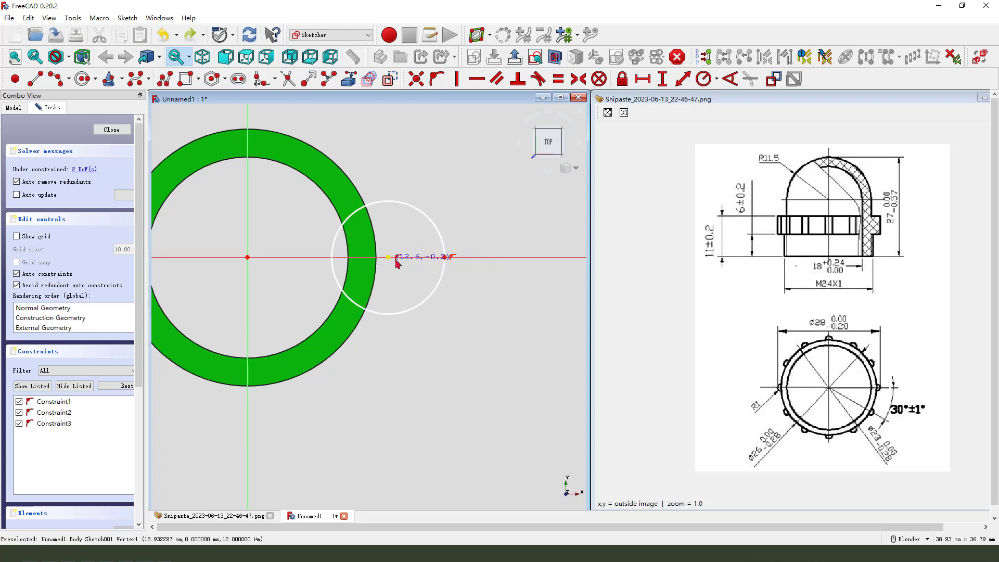
{"action": "left_click", "coordinate": [448, 260]}
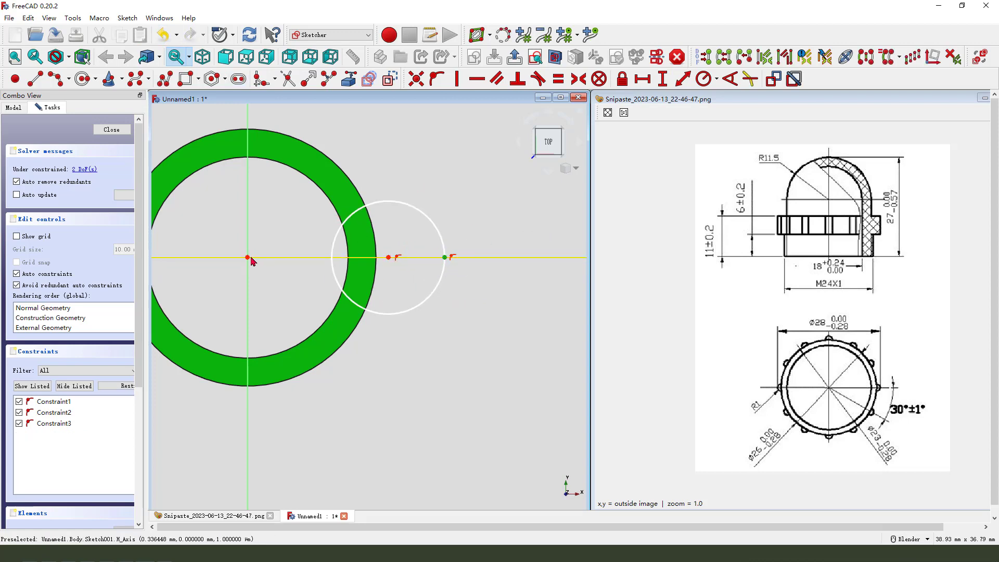
{"action": "left_click", "coordinate": [248, 258]}
{"action": "left_click", "coordinate": [643, 79]}
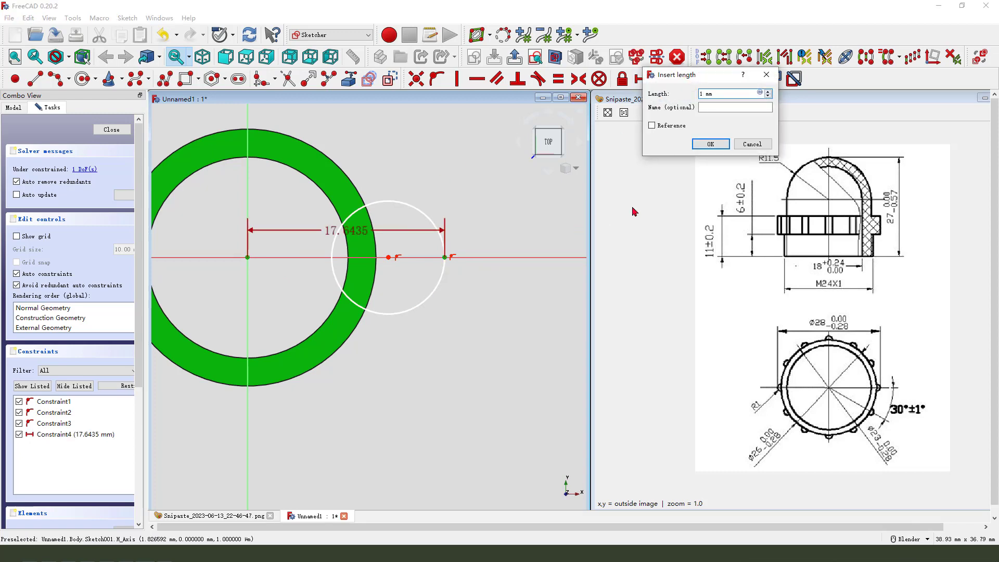
{"action": "type", "text": "14"}
{"action": "key", "text": "Return"}
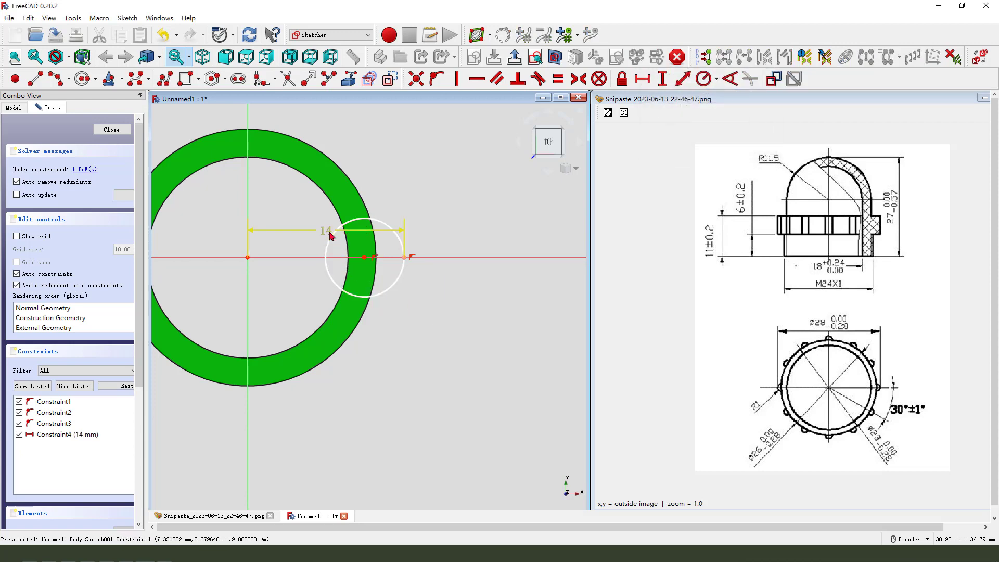
Constrain the small circle's diameter to 2 mm.
{"action": "left_click_drag", "start_coordinate": [328, 236], "coordinate": [365, 385]}
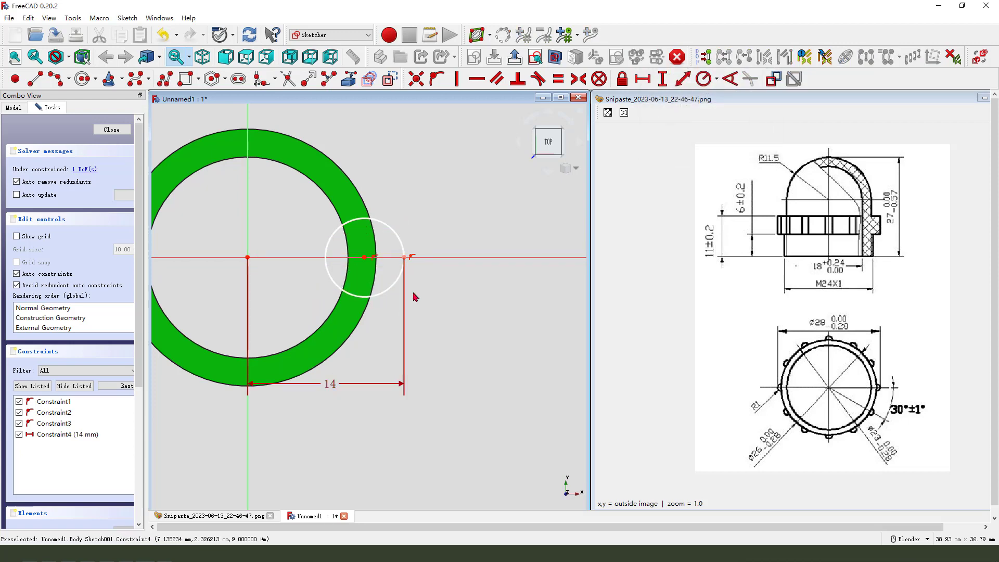
{"action": "left_click", "coordinate": [400, 240]}
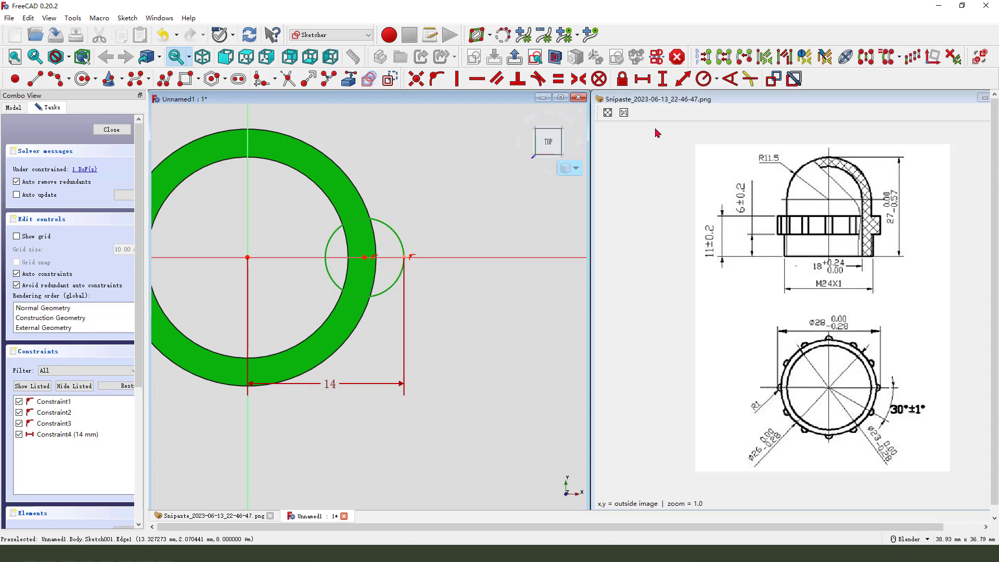
{"action": "left_click", "coordinate": [708, 83]}
{"action": "left_click", "coordinate": [728, 105]}
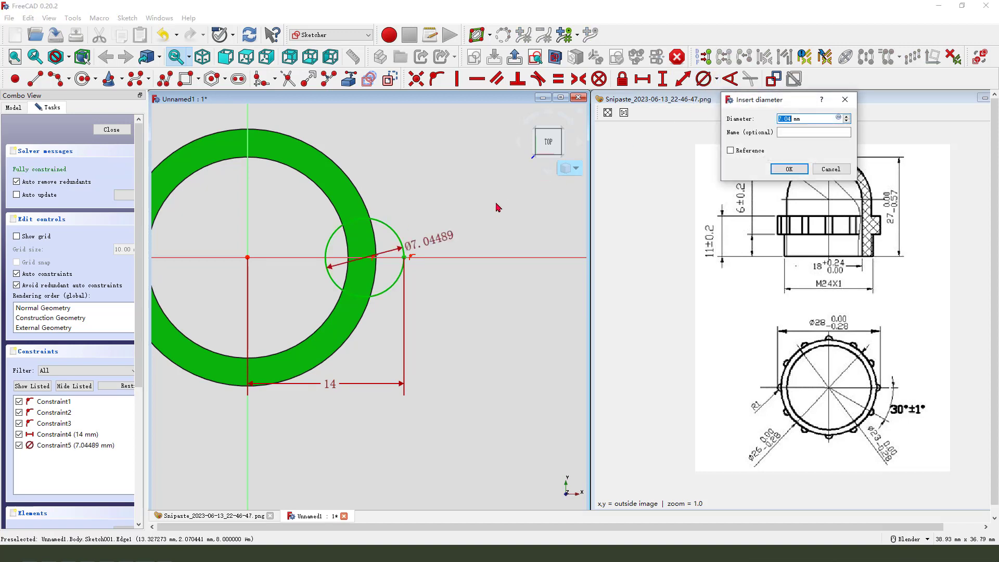
{"action": "type", "text": "2"}
{"action": "key", "text": "Return"}
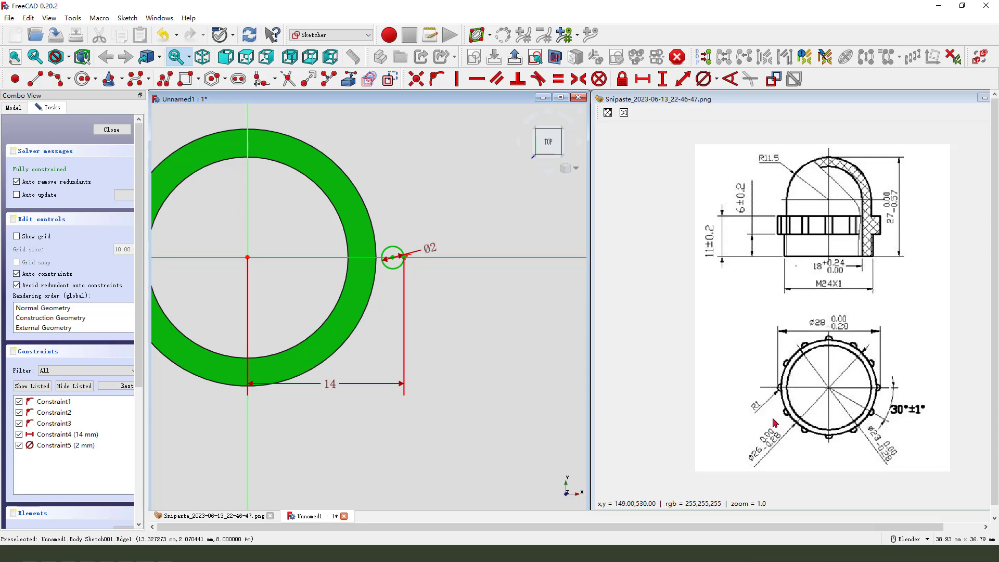
Reposition the sketch's dimension labels and close the sketch.
{"action": "mouse_move", "coordinate": [760, 396]}
{"action": "left_mouse_down"}
{"action": "mouse_move", "coordinate": [746, 419]}
{"action": "mouse_move", "coordinate": [763, 402]}
{"action": "mouse_move", "coordinate": [798, 399]}
{"action": "left_mouse_up"}
{"action": "key", "text": "Escape"}
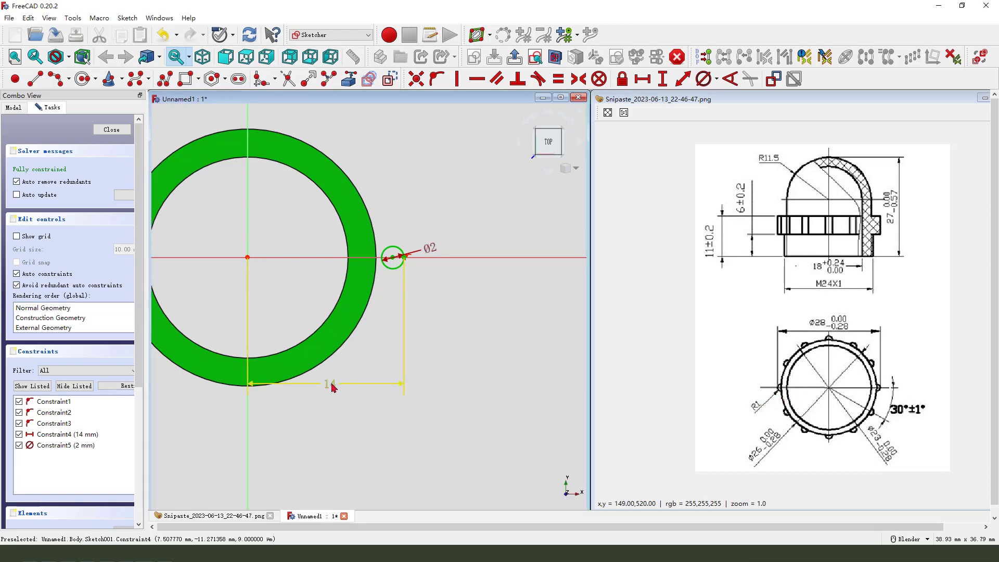
{"action": "left_click_drag", "start_coordinate": [331, 383], "coordinate": [331, 404]}
{"action": "left_click_drag", "start_coordinate": [435, 246], "coordinate": [436, 227]}
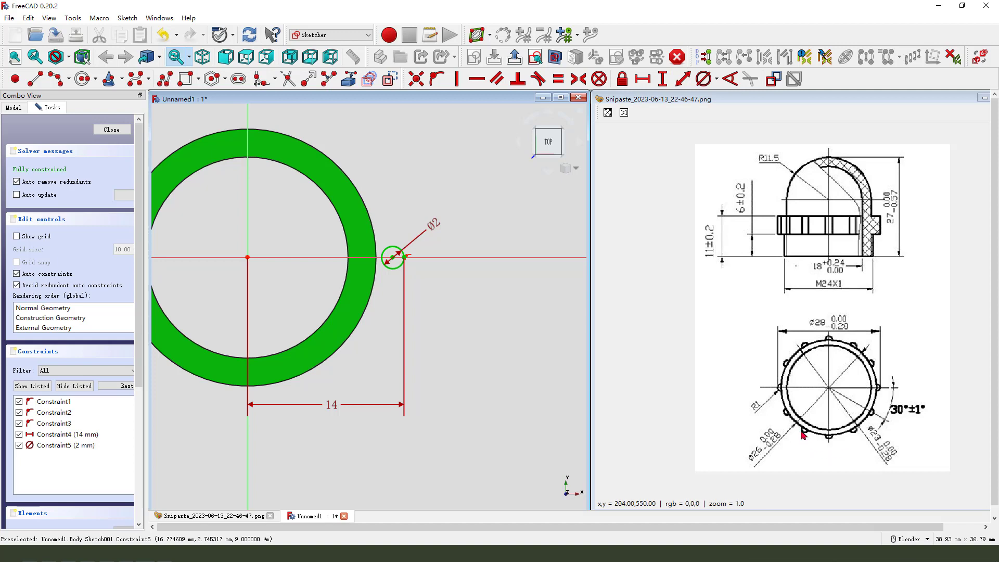
{"action": "left_click_drag", "start_coordinate": [796, 423], "coordinate": [793, 424]}
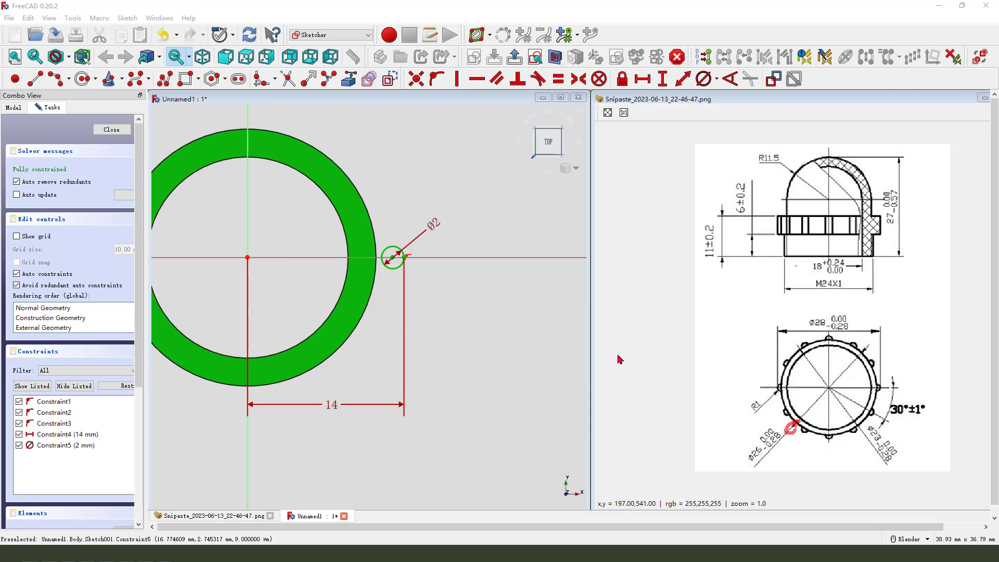
{"action": "mouse_move", "coordinate": [446, 224]}
{"action": "left_mouse_down"}
{"action": "mouse_move", "coordinate": [435, 224]}
{"action": "mouse_move", "coordinate": [440, 214]}
{"action": "left_mouse_up"}
{"action": "left_click", "coordinate": [515, 56]}
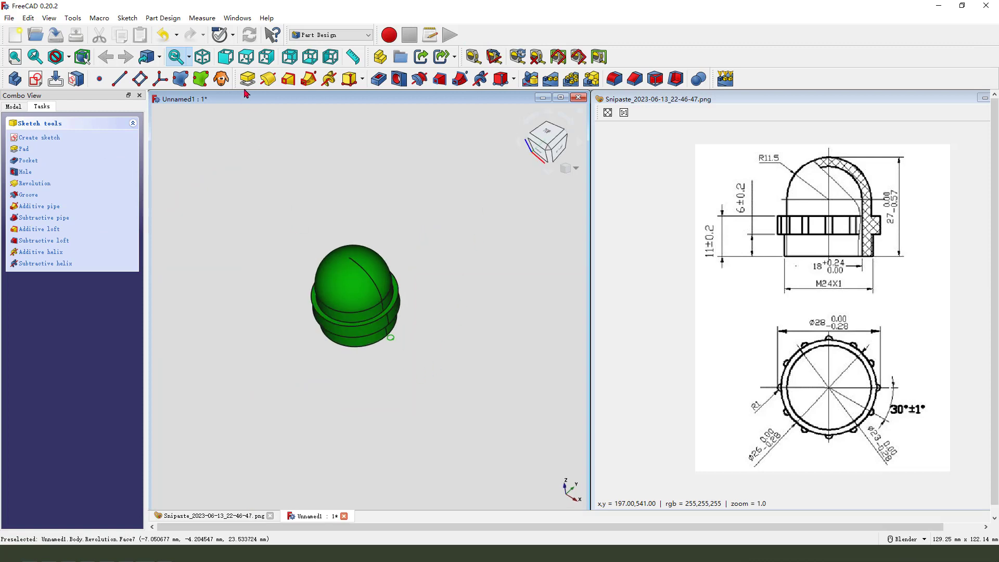
Pad the circle with two dimensions: 11 mm in one direction and -6 mm as the second length.
{"action": "left_click", "coordinate": [247, 79]}
{"action": "scroll", "coordinate": [416, 356], "scroll_direction": "up", "scroll_amount": 5}
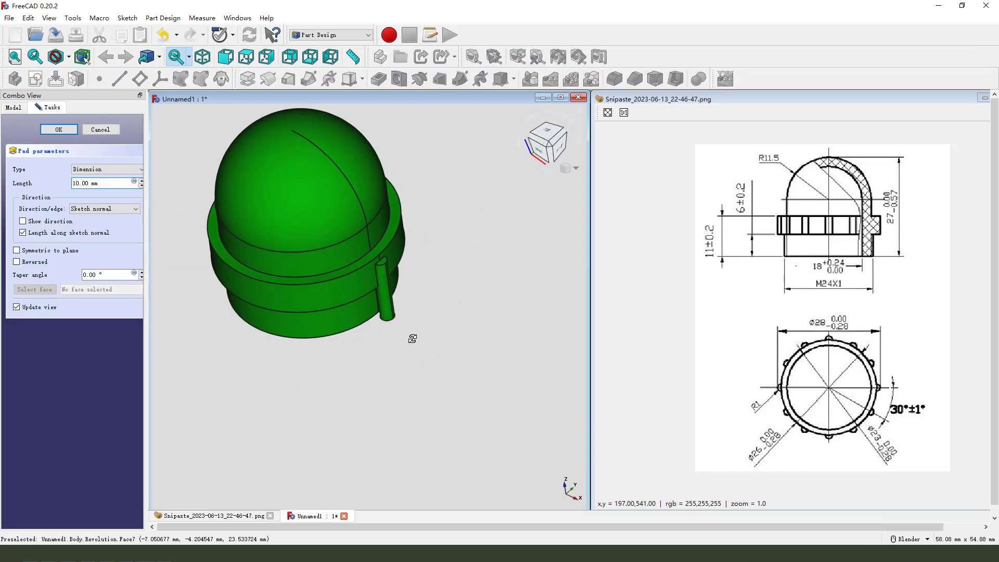
{"action": "left_click", "coordinate": [96, 170]}
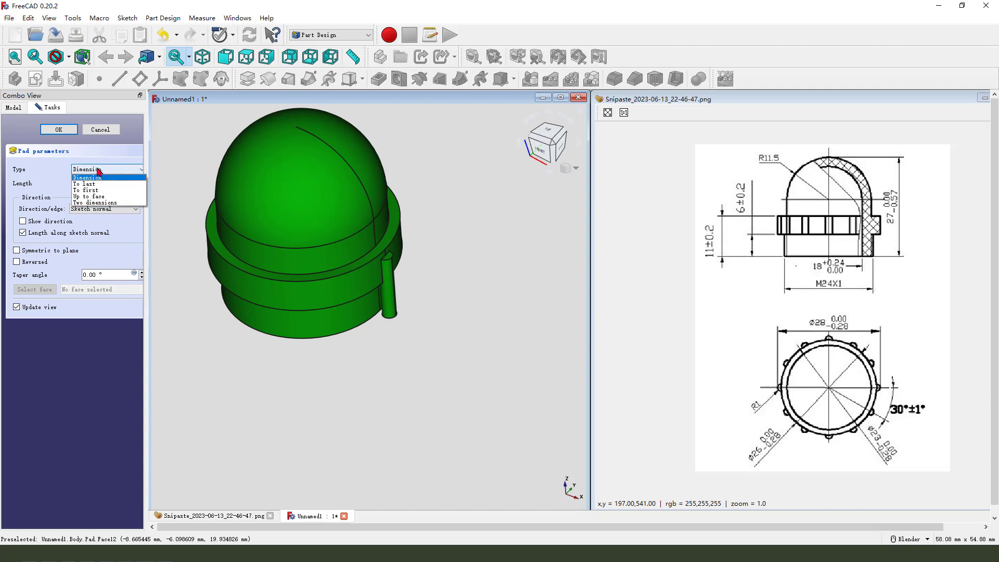
{"action": "left_click", "coordinate": [97, 203]}
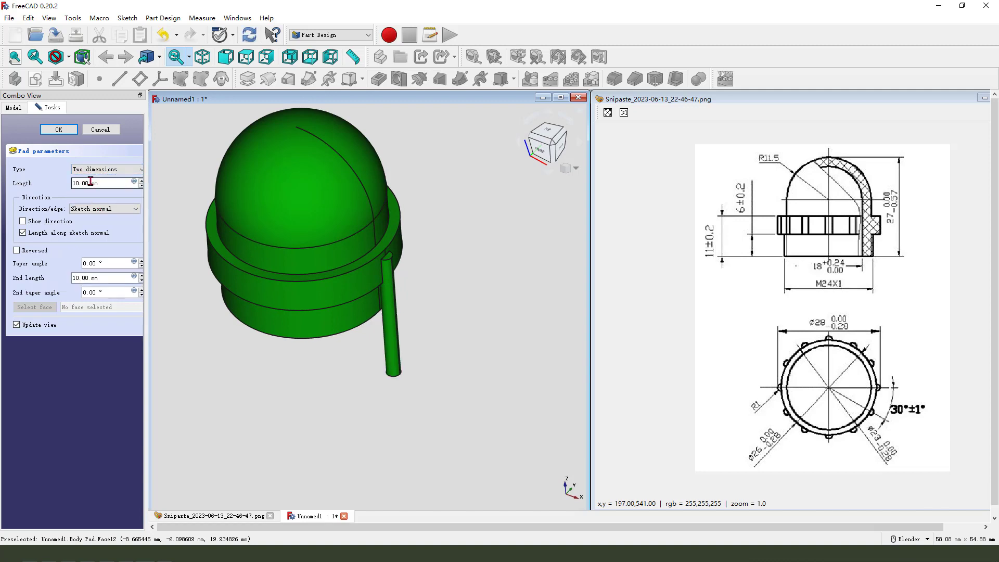
{"action": "left_click_drag", "start_coordinate": [92, 182], "coordinate": [70, 182]}
{"action": "type", "text": "11mm"}
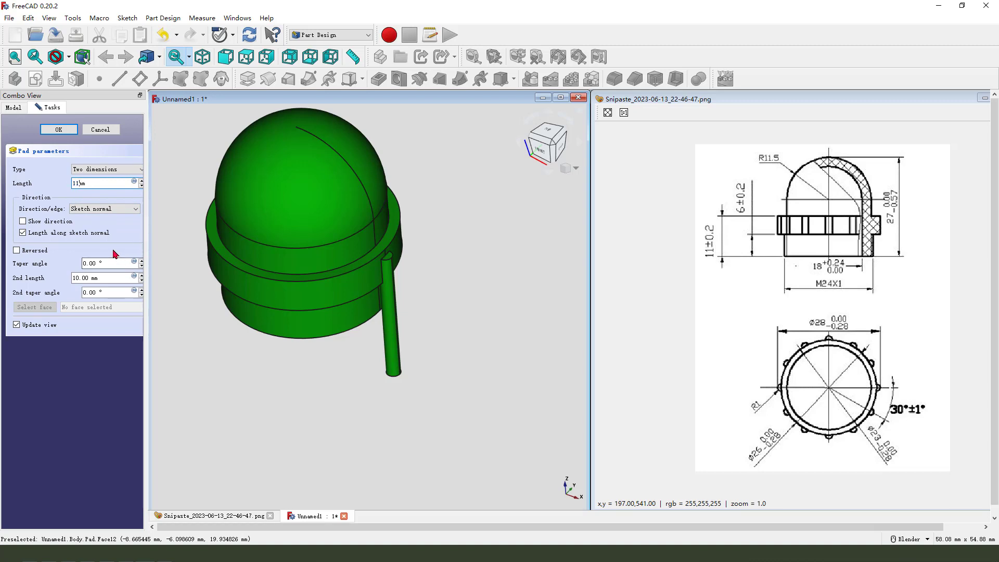
{"action": "left_click", "coordinate": [90, 278]}
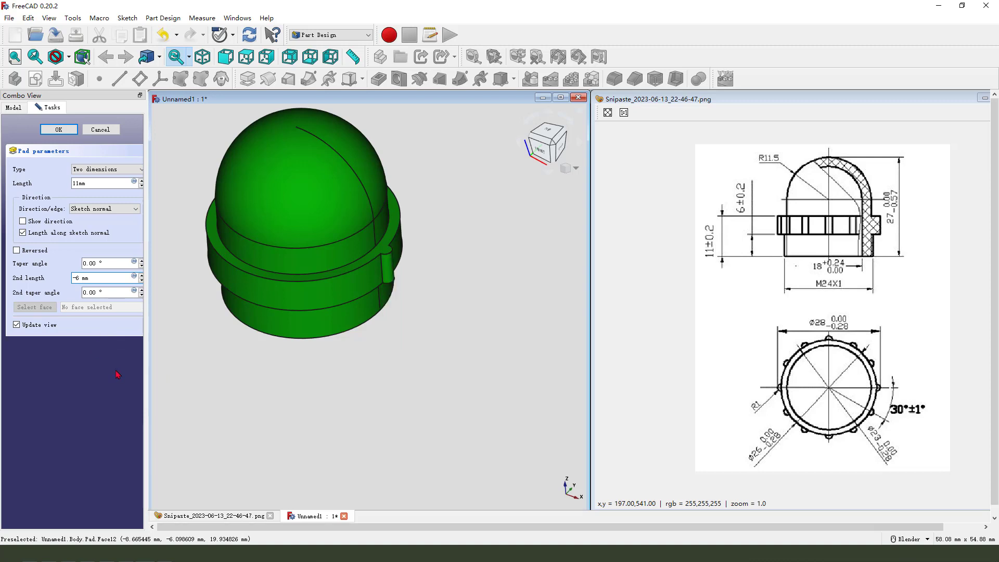
{"action": "middle_click_drag", "start_coordinate": [406, 384], "coordinate": [333, 313]}
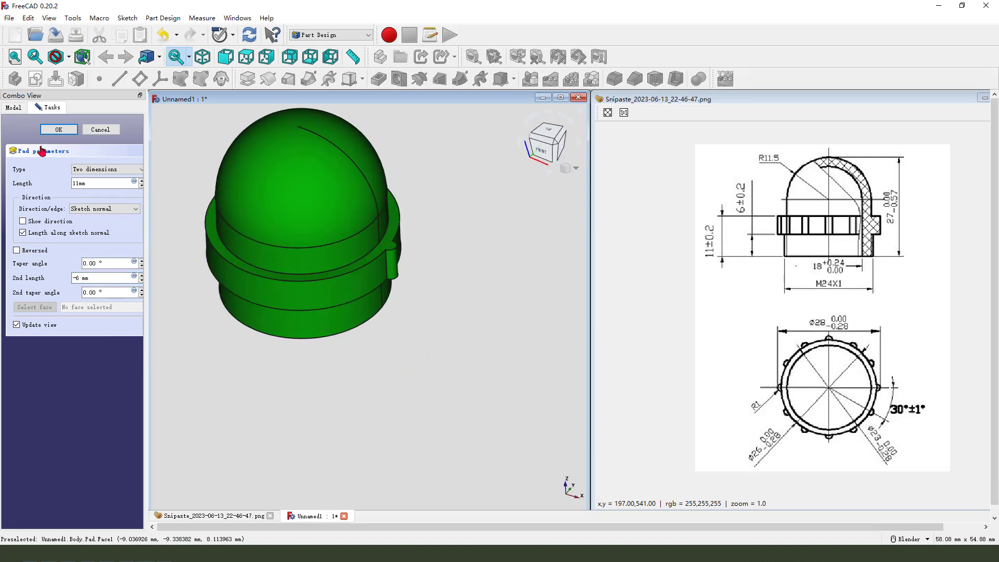
{"action": "left_click", "coordinate": [60, 130]}
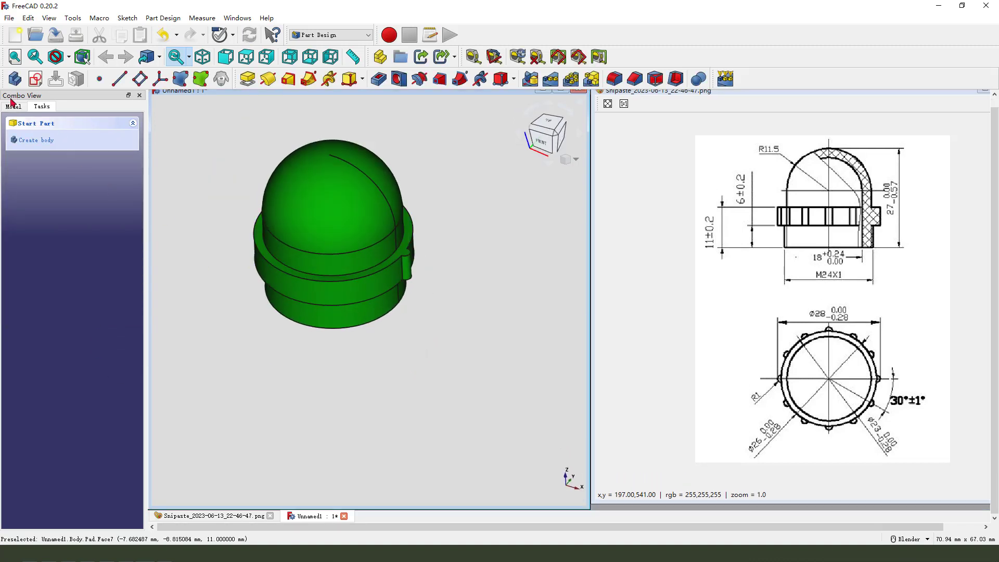
Start a polar pattern of the pad around the Base Z axis.
{"action": "left_click", "coordinate": [13, 105]}
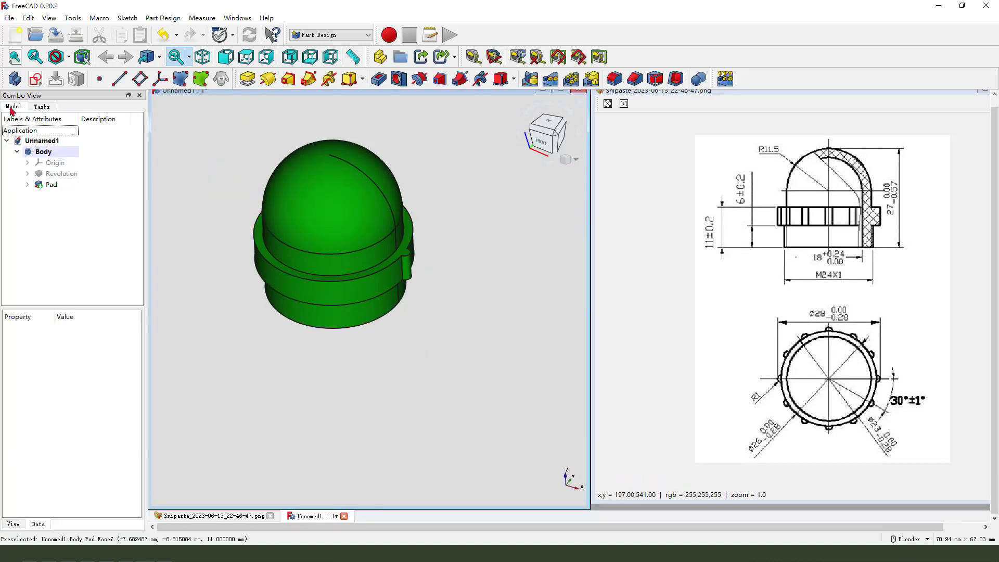
{"action": "left_click", "coordinate": [51, 187]}
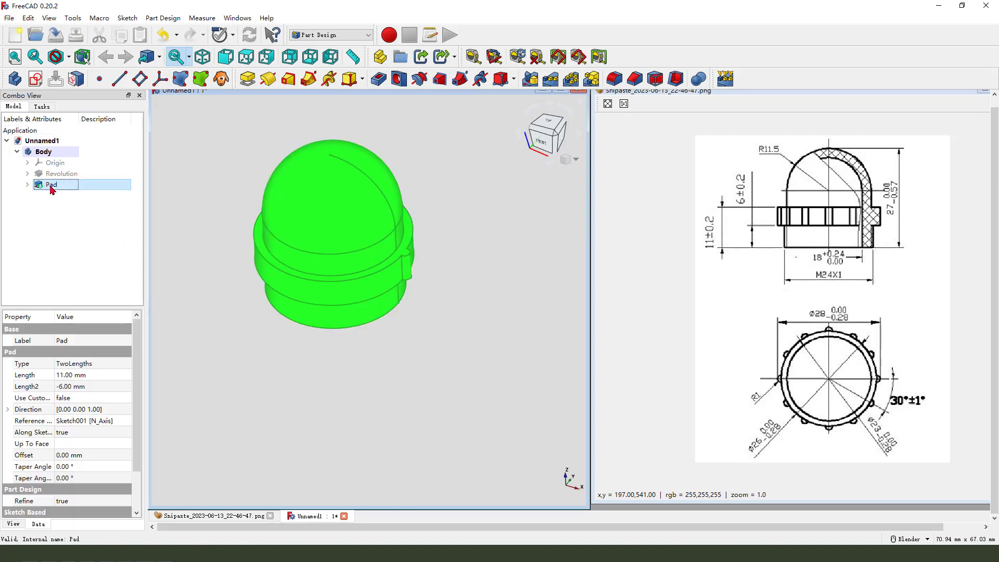
{"action": "left_click", "coordinate": [570, 80]}
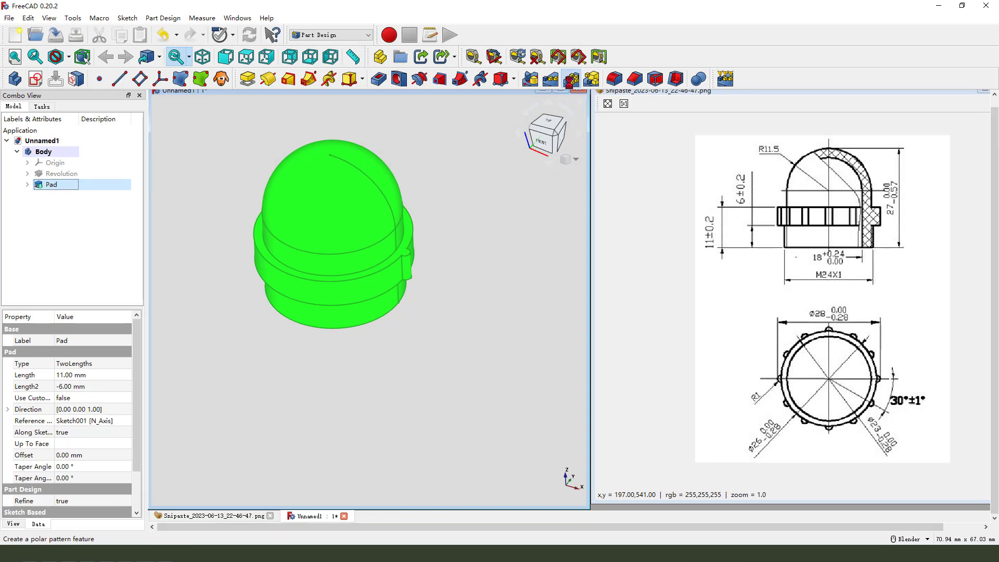
{"action": "left_click", "coordinate": [105, 347]}
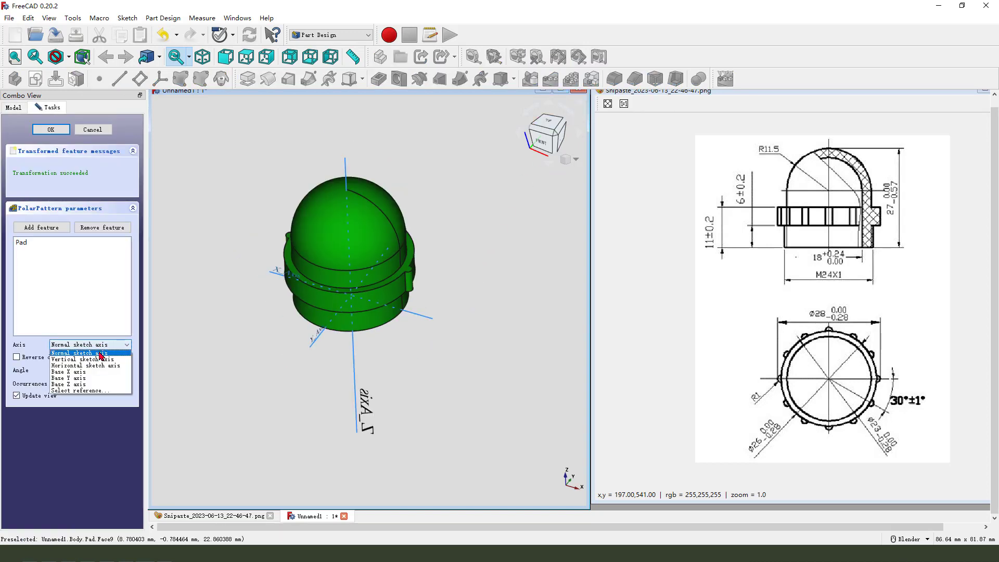
{"action": "left_click", "coordinate": [100, 385]}
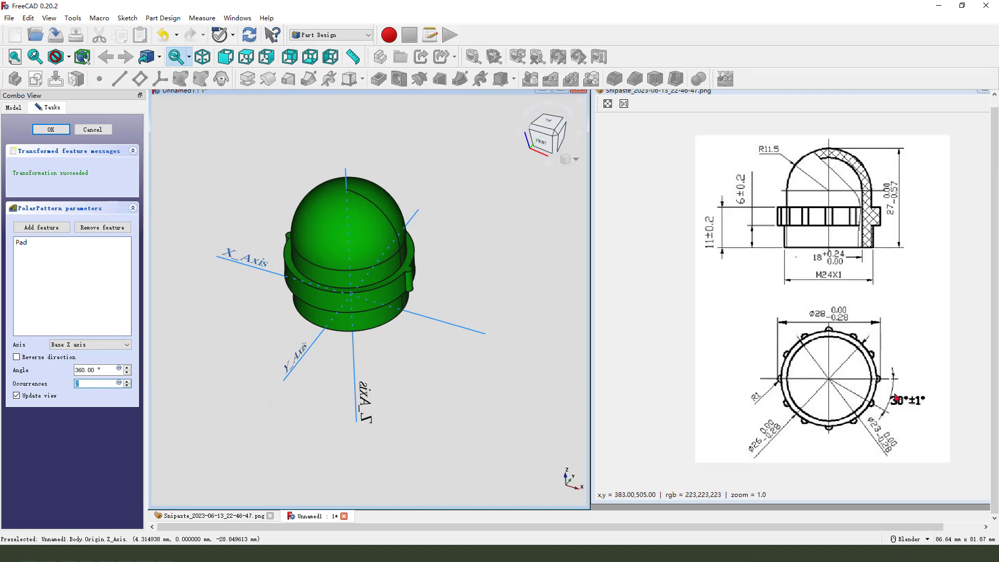
{"action": "key", "text": "ctrl+alt+g"}
{"action": "mouse_move", "coordinate": [877, 377]}
{"action": "left_mouse_down"}
{"action": "mouse_move", "coordinate": [890, 374]}
{"action": "mouse_move", "coordinate": [868, 353]}
{"action": "left_mouse_up"}
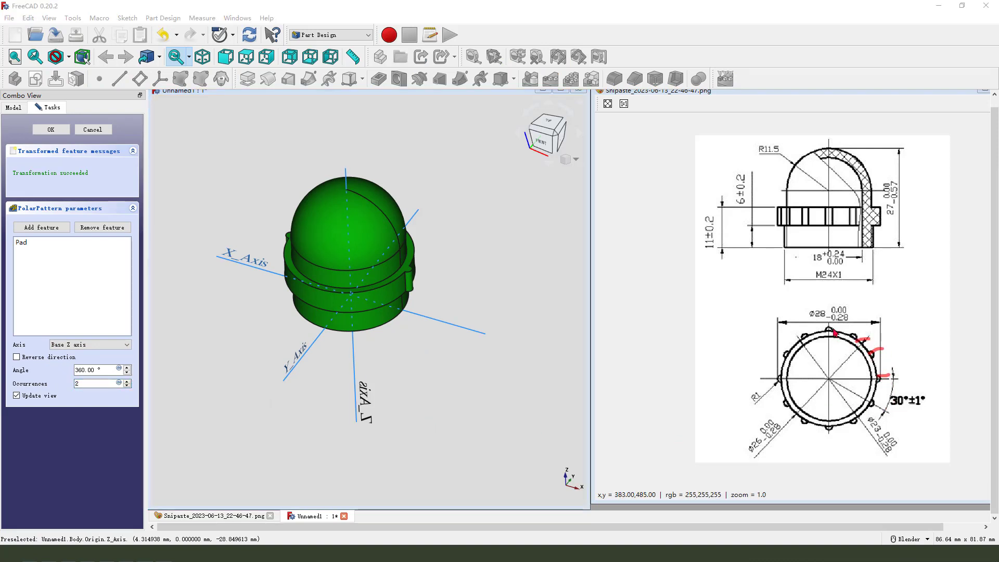
{"action": "left_click_drag", "start_coordinate": [805, 334], "coordinate": [788, 358]}
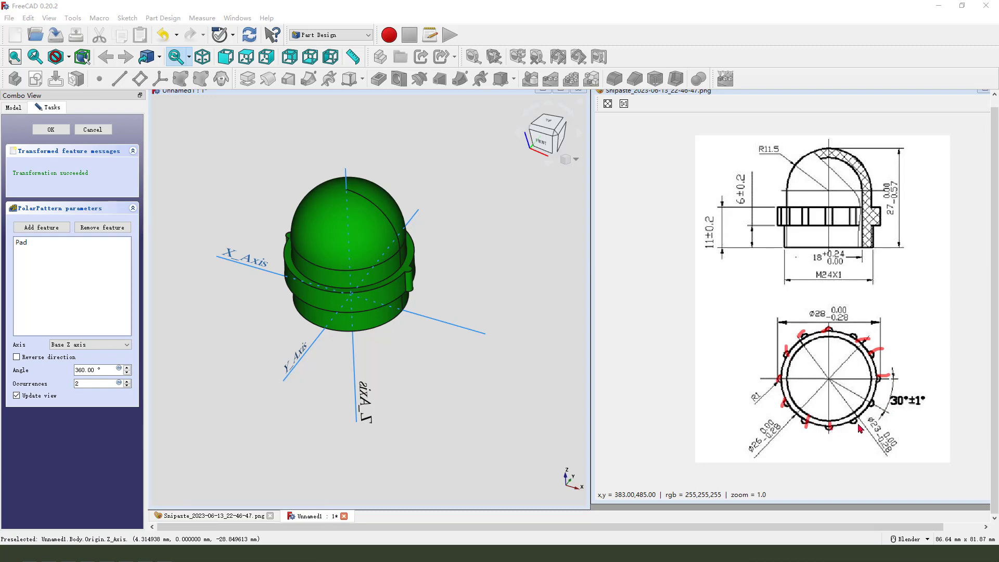
{"action": "left_click_drag", "start_coordinate": [874, 403], "coordinate": [882, 406]}
Set the polar pattern to 12 occurrences over 360° and confirm it.
{"action": "double_click", "coordinate": [97, 383]}
{"action": "type", "text": "12"}
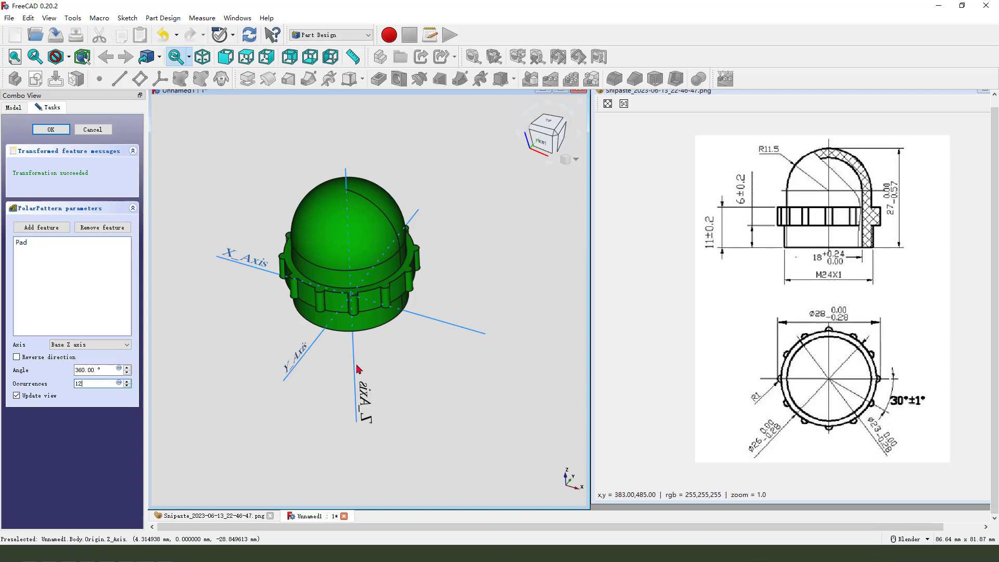
{"action": "middle_click_drag", "start_coordinate": [359, 369], "coordinate": [371, 344]}
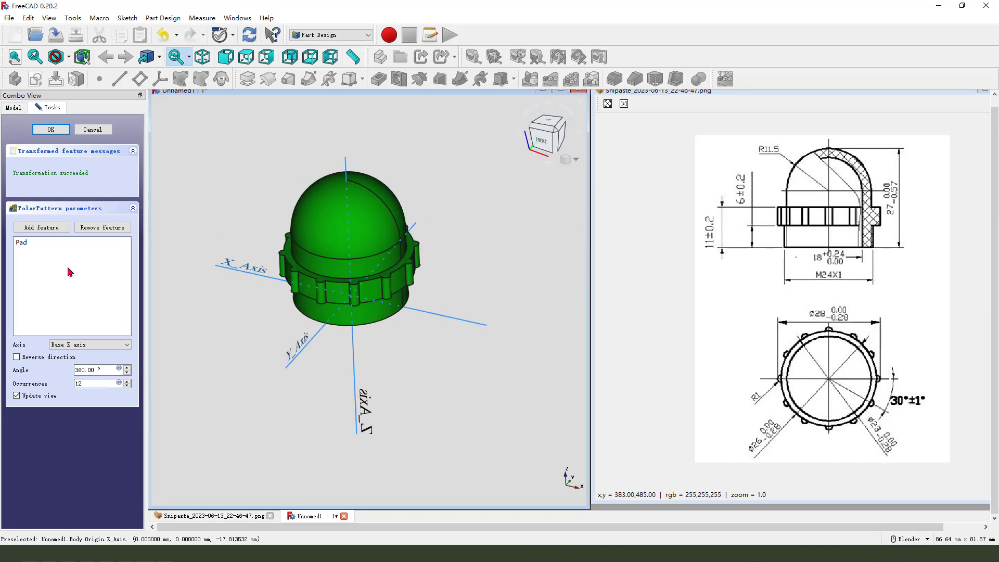
{"action": "left_click", "coordinate": [78, 383]}
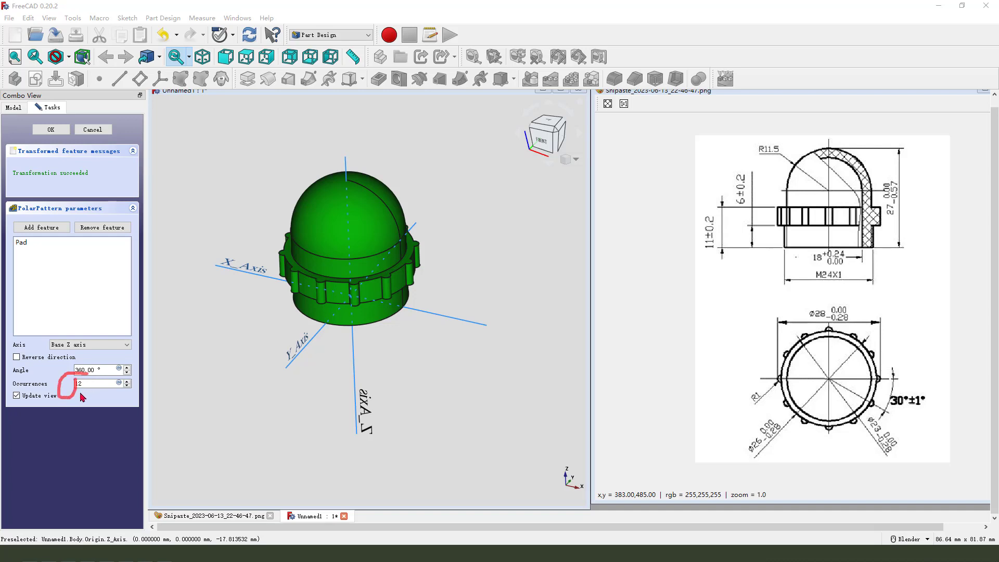
{"action": "mouse_move", "coordinate": [81, 397]}
{"action": "left_mouse_down"}
{"action": "mouse_move", "coordinate": [109, 396]}
{"action": "mouse_move", "coordinate": [270, 305]}
{"action": "mouse_move", "coordinate": [254, 321]}
{"action": "left_mouse_up"}
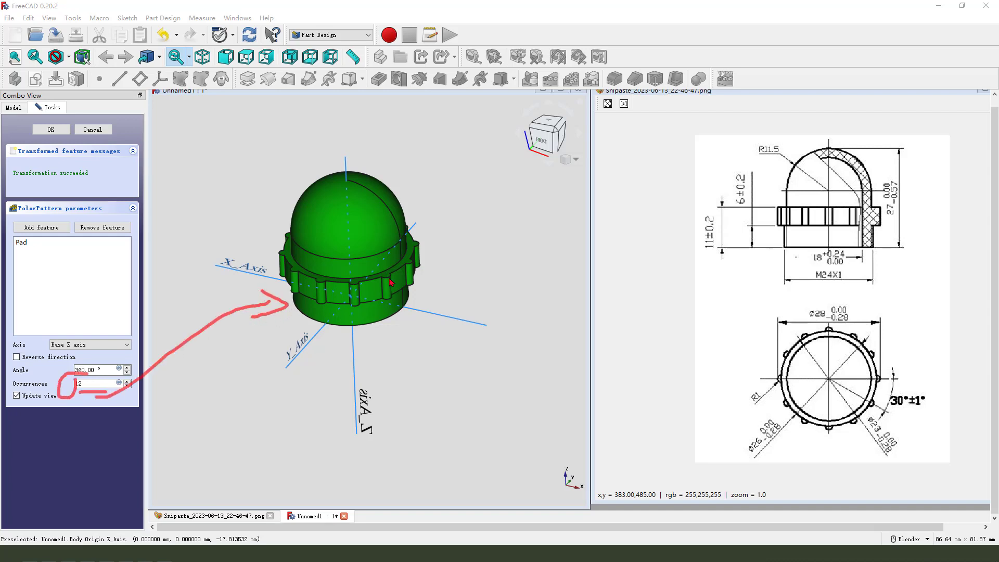
{"action": "left_click", "coordinate": [50, 129]}
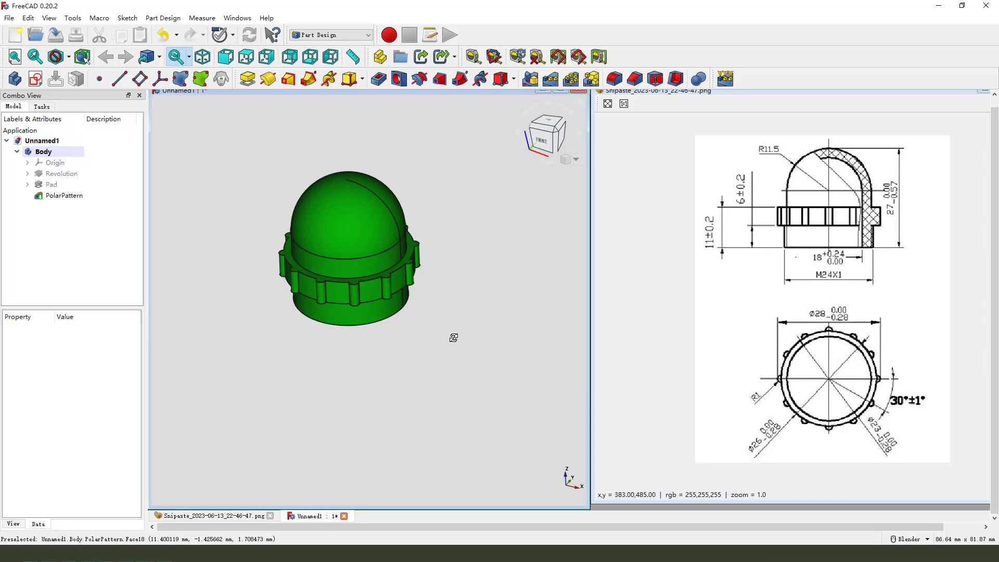
Chamfer the circular rim edge at the cap's open bottom end.
{"action": "mouse_move", "coordinate": [452, 337]}
{"action": "middle_mouse_down"}
{"action": "mouse_move", "coordinate": [438, 227]}
{"action": "mouse_move", "coordinate": [462, 281]}
{"action": "middle_mouse_up"}
{"action": "scroll", "coordinate": [459, 297], "scroll_direction": "up", "scroll_amount": 2}
{"action": "middle_click_drag", "start_coordinate": [460, 316], "coordinate": [510, 279]}
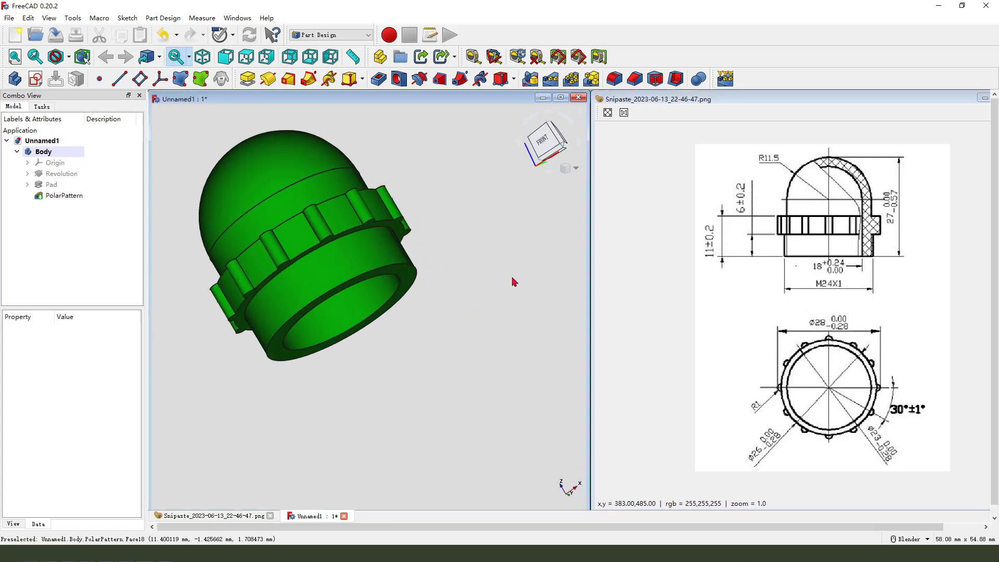
{"action": "left_click", "coordinate": [415, 275]}
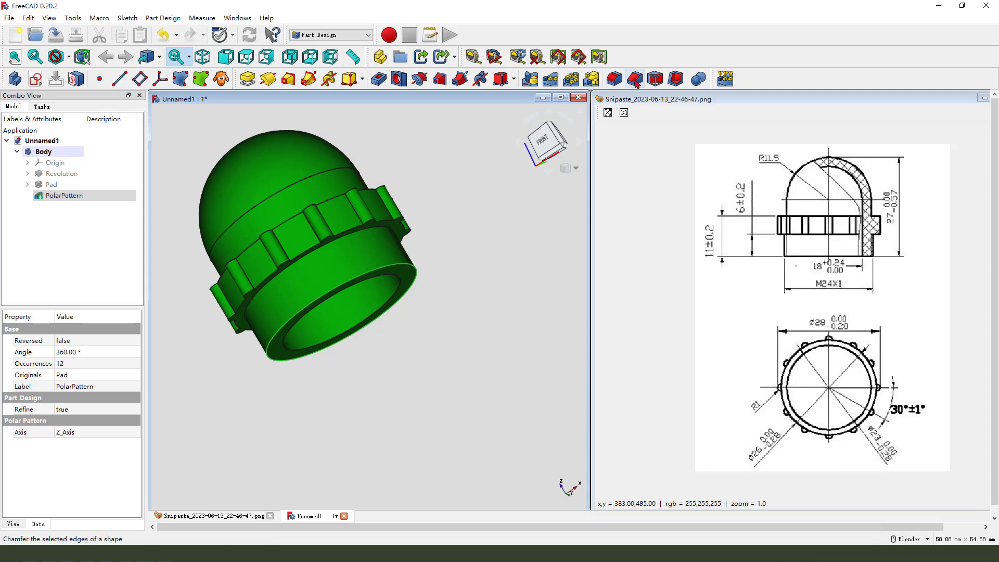
{"action": "left_click", "coordinate": [635, 79]}
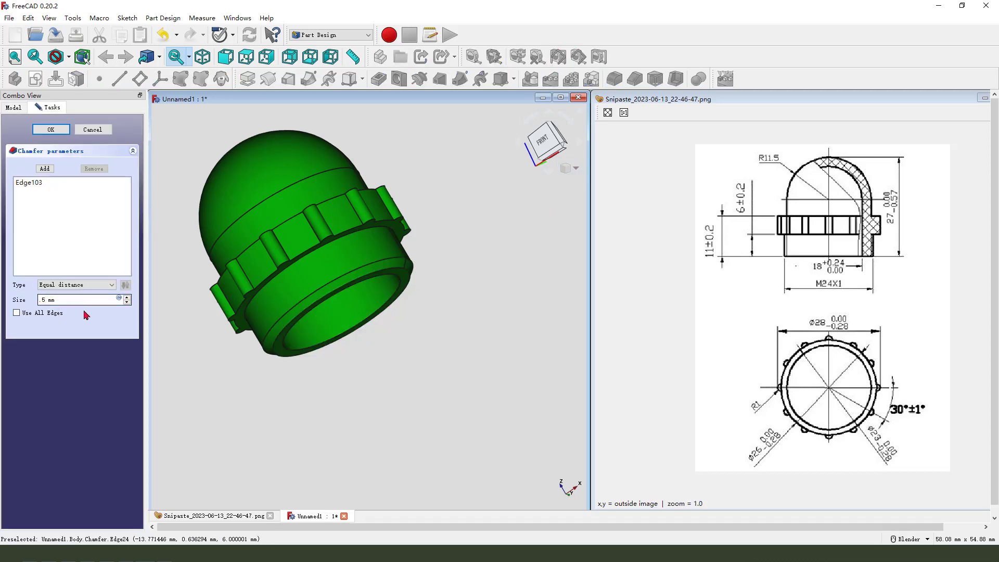
{"action": "middle_click_drag", "start_coordinate": [385, 317], "coordinate": [392, 276]}
{"action": "left_click", "coordinate": [50, 130]}
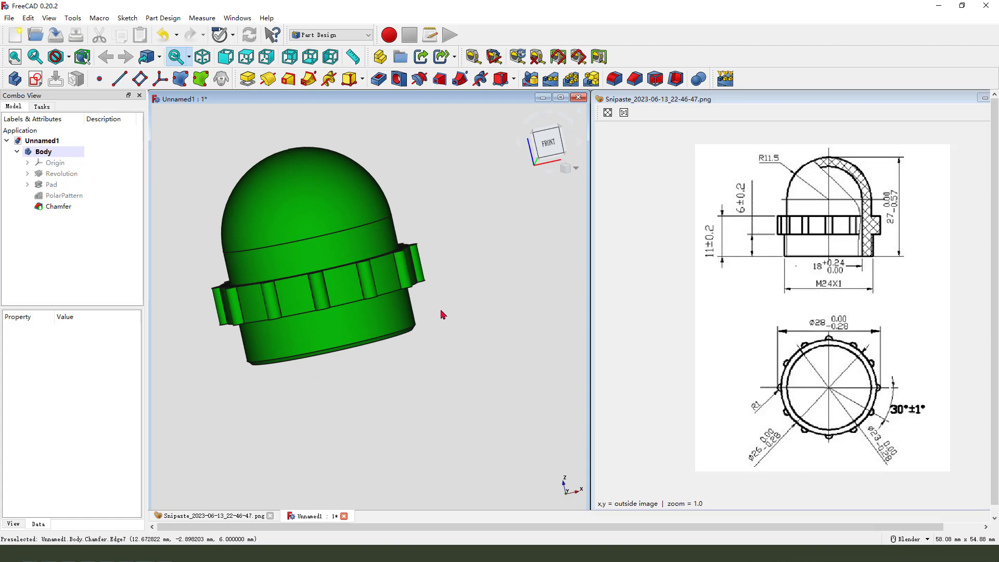
Set the Body's shape color to yellow (#ffff00) through its display properties.
{"action": "left_click", "coordinate": [362, 80]}
{"action": "left_click", "coordinate": [476, 206]}
{"action": "middle_click_drag", "start_coordinate": [455, 317], "coordinate": [411, 306]}
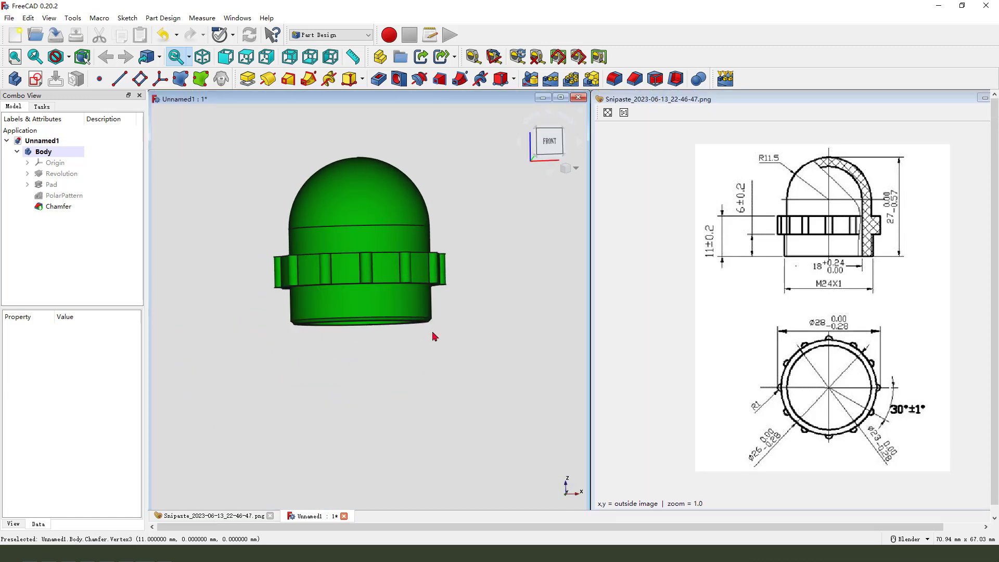
{"action": "middle_click_drag", "start_coordinate": [448, 258], "coordinate": [448, 312]}
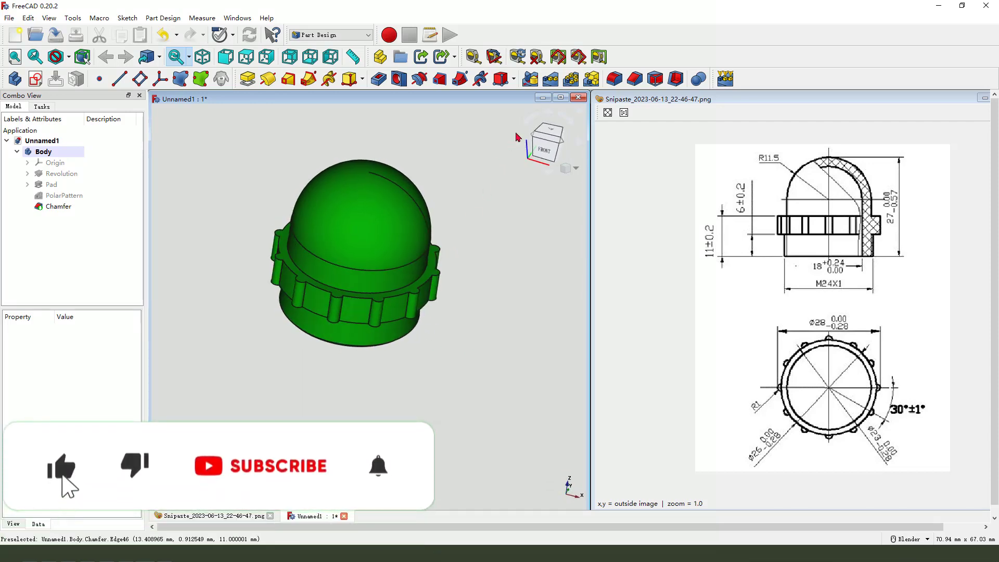
{"action": "left_click", "coordinate": [560, 98]}
{"action": "middle_click_drag", "start_coordinate": [648, 205], "coordinate": [439, 348]}
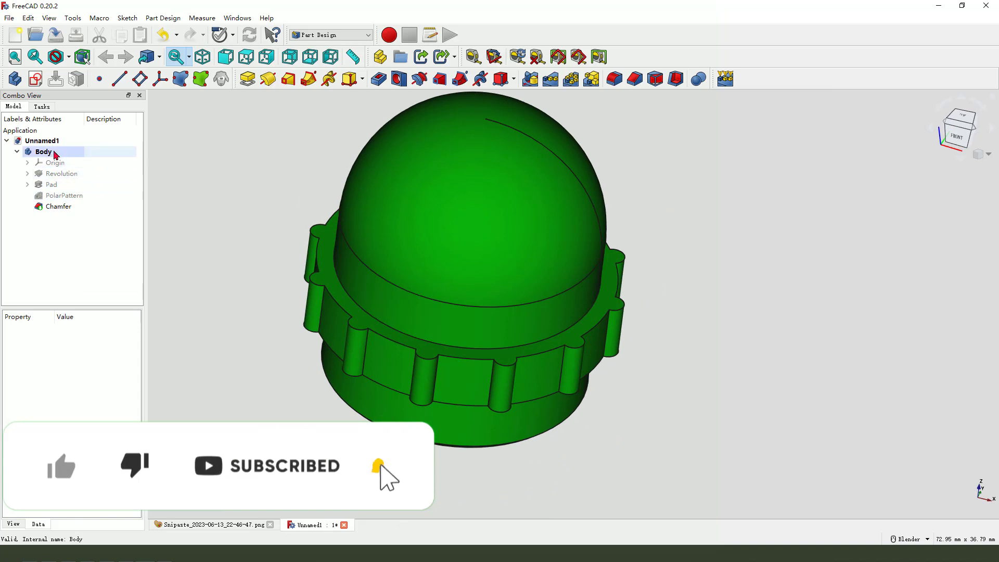
{"action": "right_click", "coordinate": [55, 152]}
{"action": "left_click", "coordinate": [92, 186]}
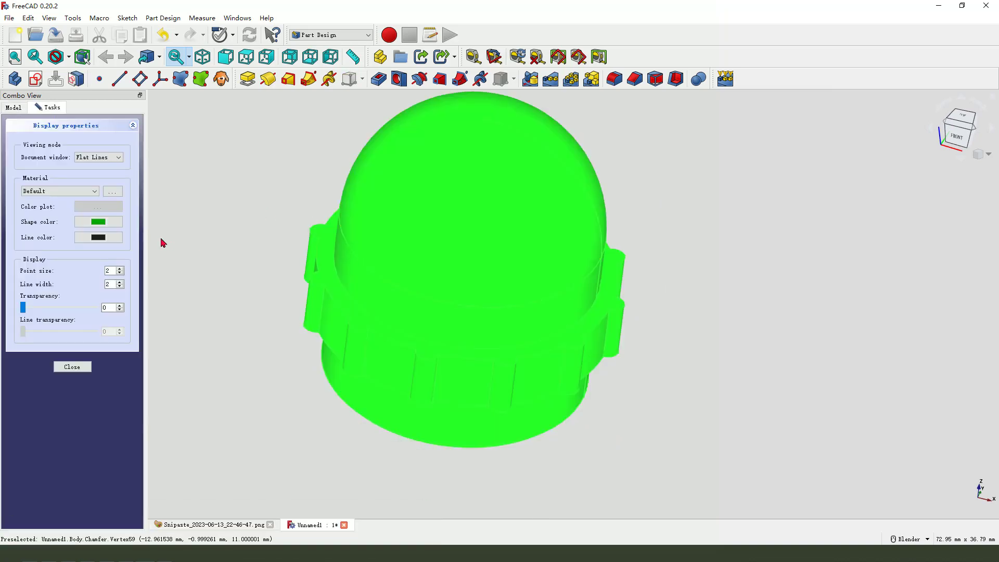
{"action": "left_click", "coordinate": [99, 223]}
{"action": "left_click", "coordinate": [478, 237]}
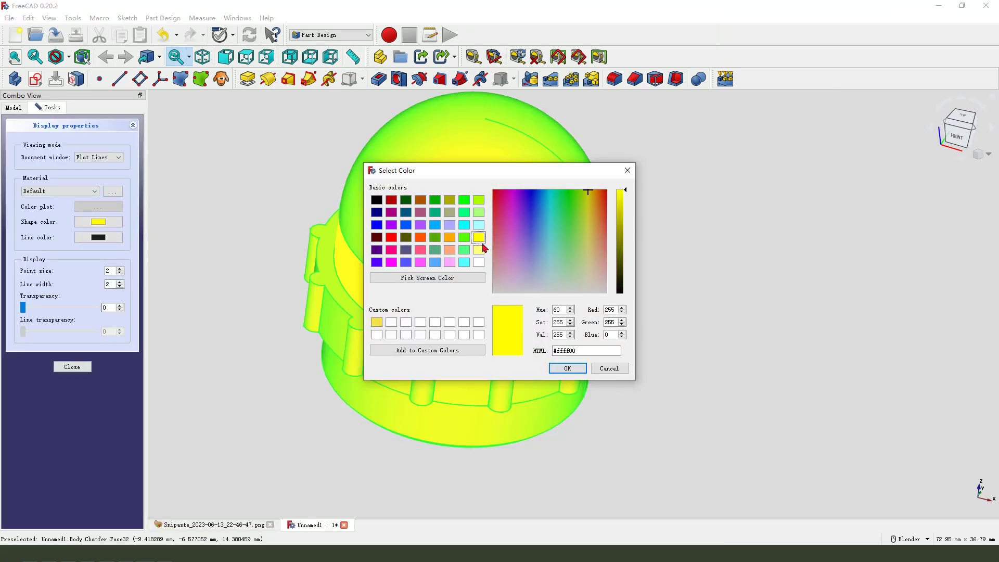
{"action": "left_click", "coordinate": [564, 369]}
{"action": "left_click", "coordinate": [73, 367]}
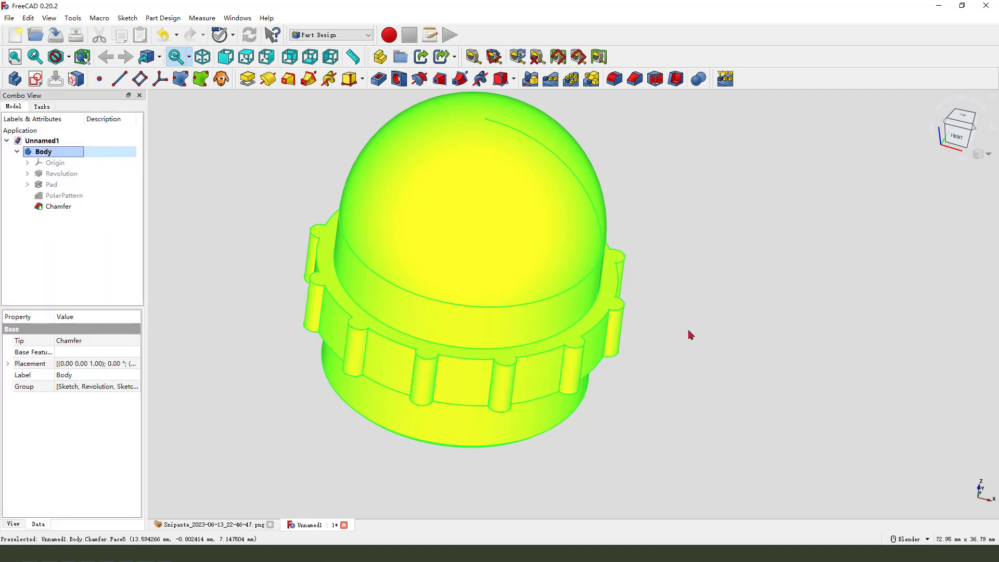
{"action": "left_click", "coordinate": [685, 346]}
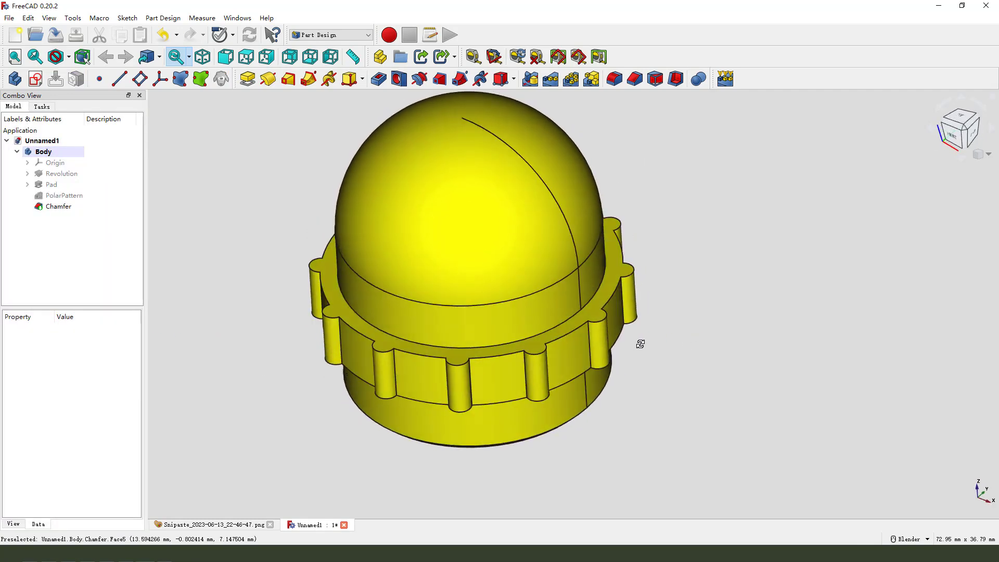